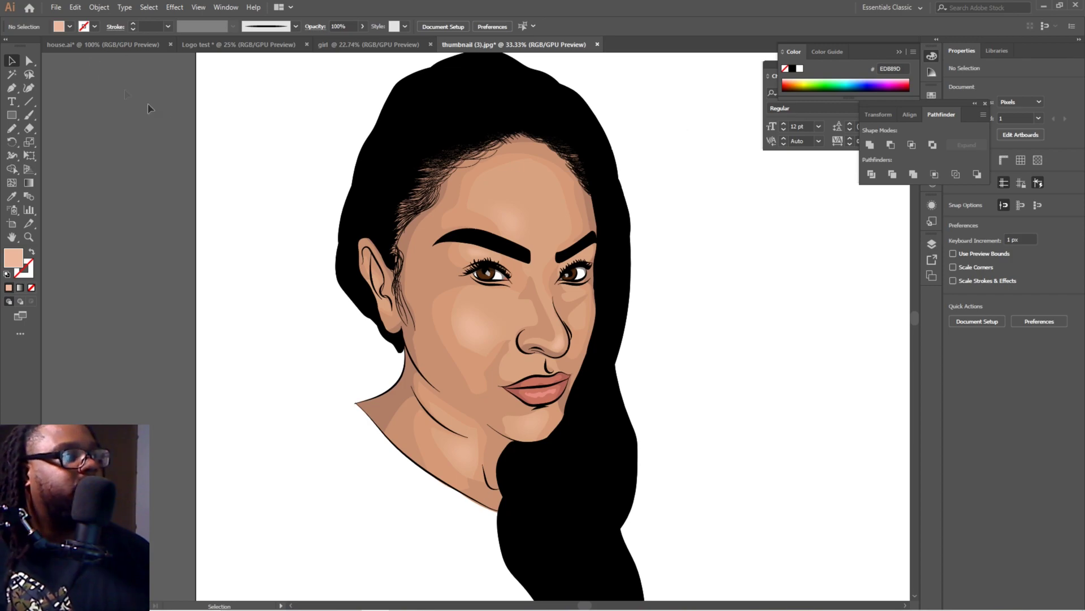
# Draw a freehand highlight about 59 by 99 px on the forehead above the inner eyebrow and give it the solid peach fill.
pyautogui.click(694, 165)
pyautogui.click(12, 128)
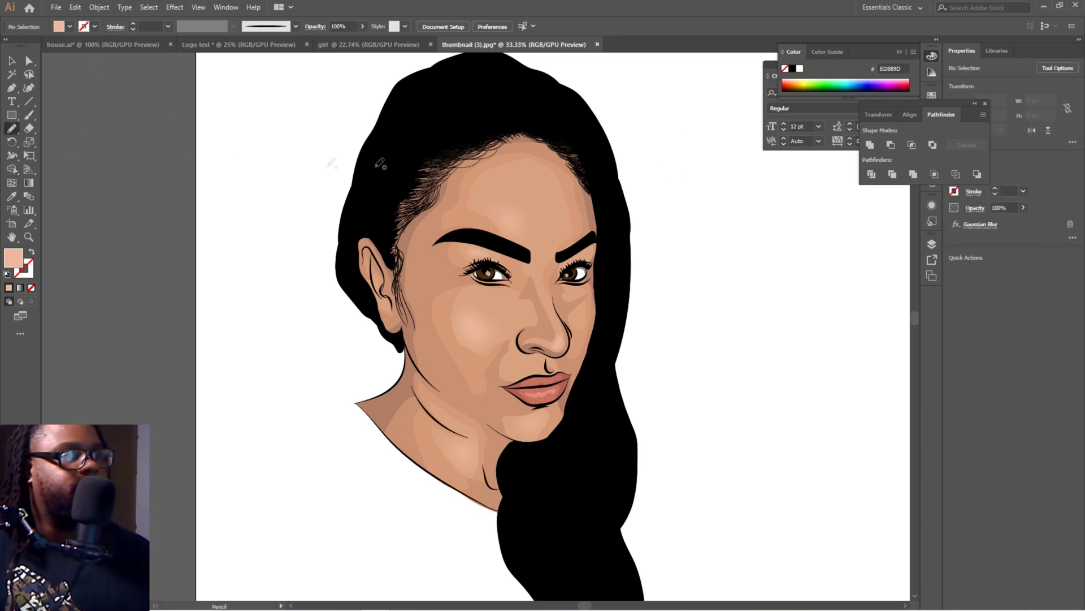
pyautogui.moveTo(556, 234)
pyautogui.mouseDown()
pyautogui.moveTo(567, 207)
pyautogui.moveTo(557, 234)
pyautogui.mouseUp()
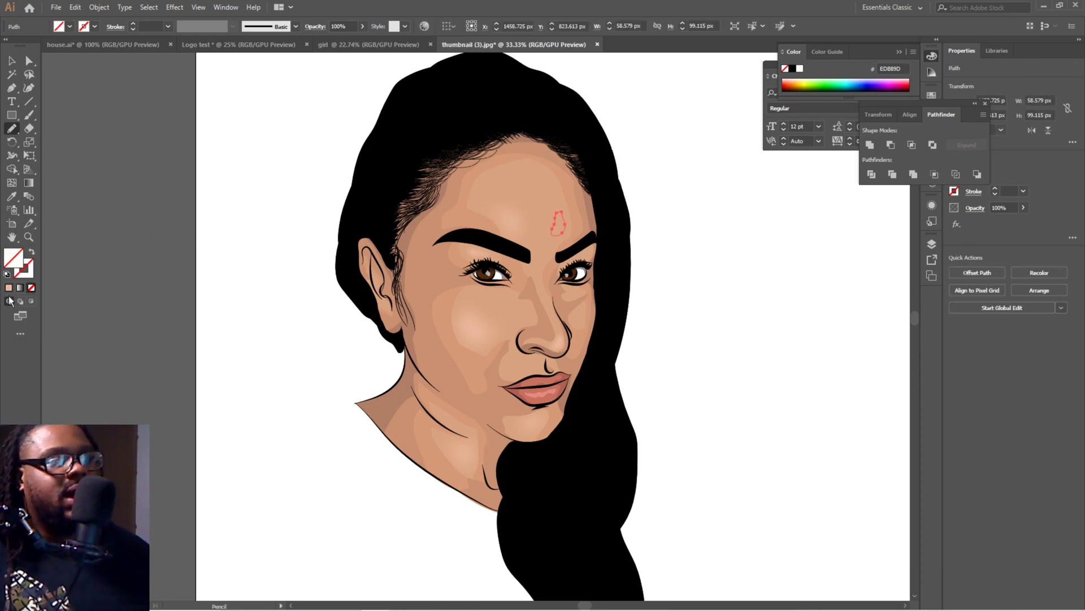
pyautogui.click(9, 287)
pyautogui.click(11, 60)
pyautogui.click(289, 140)
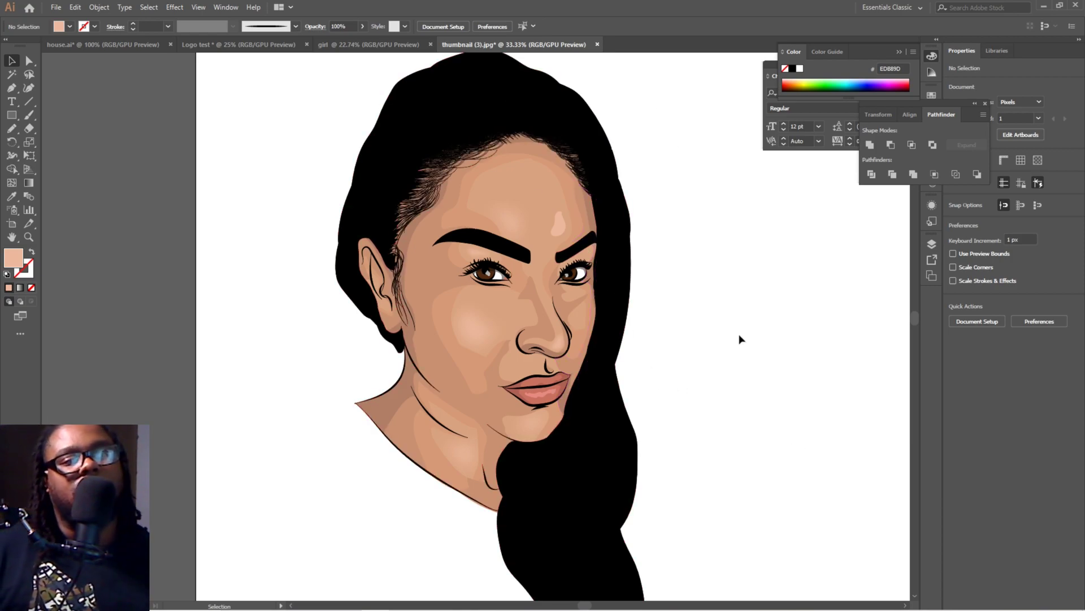
# Try a previewed Gaussian Blur with a radius of 21.7 pixels on the new forehead highlight.
pyautogui.click(558, 228)
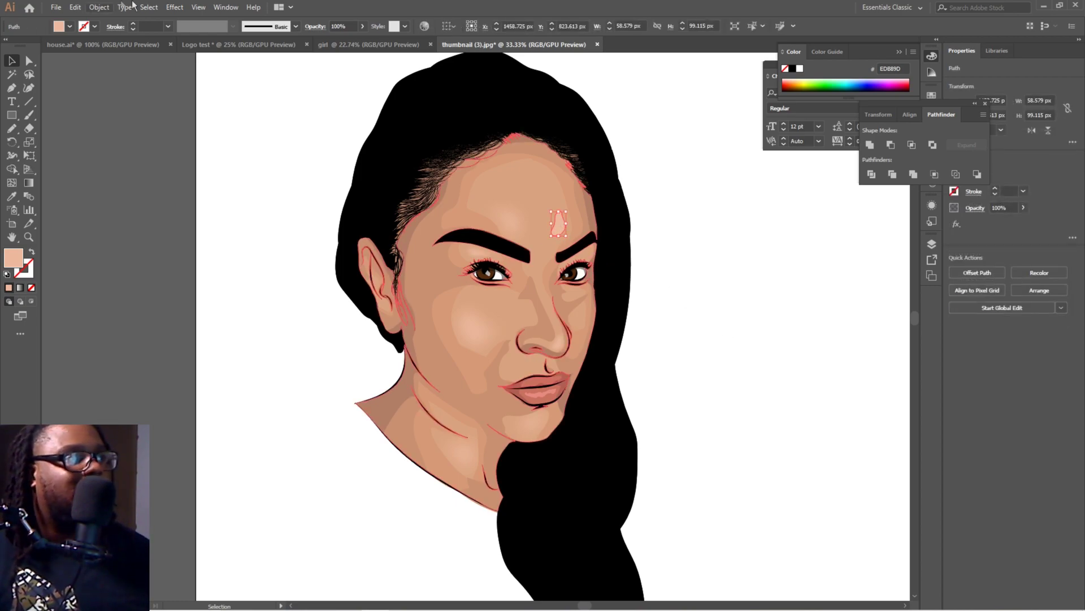
pyautogui.click(174, 8)
pyautogui.moveTo(246, 201)
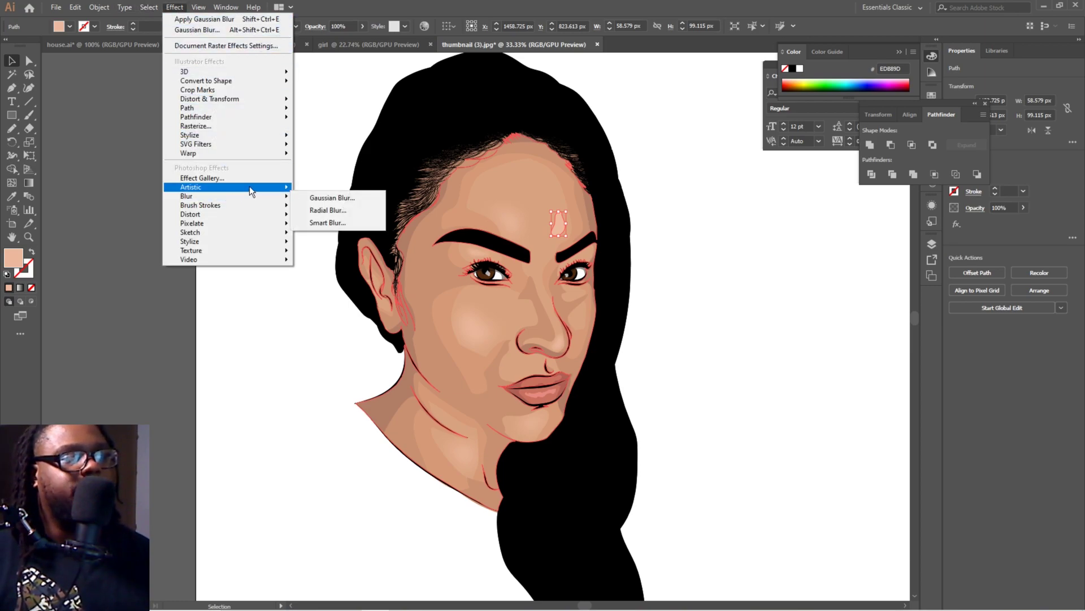
pyautogui.click(330, 198)
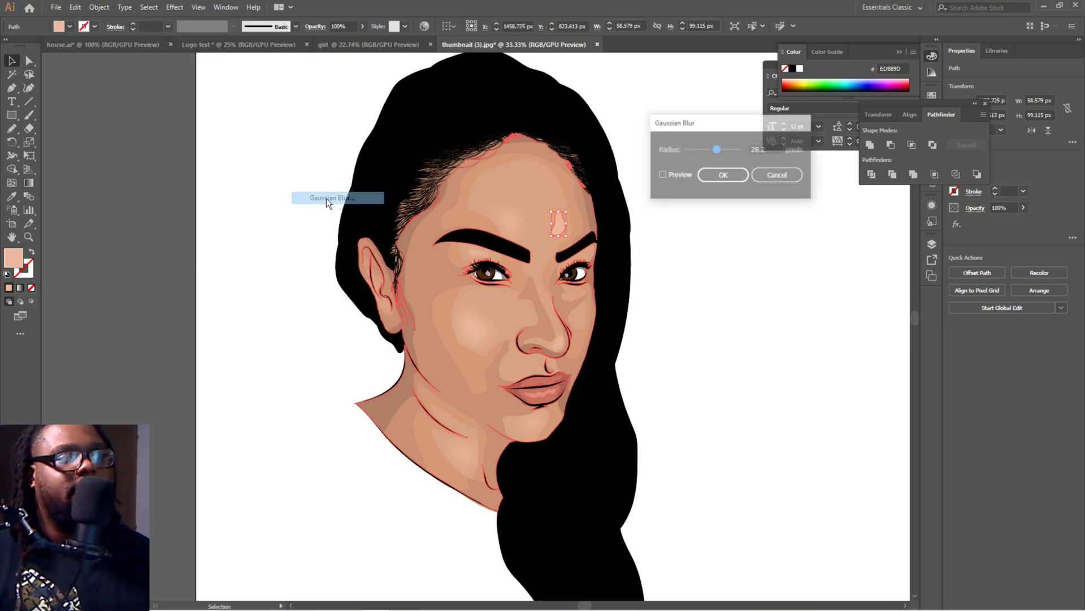
pyautogui.moveTo(683, 131); pyautogui.dragTo(750, 155)
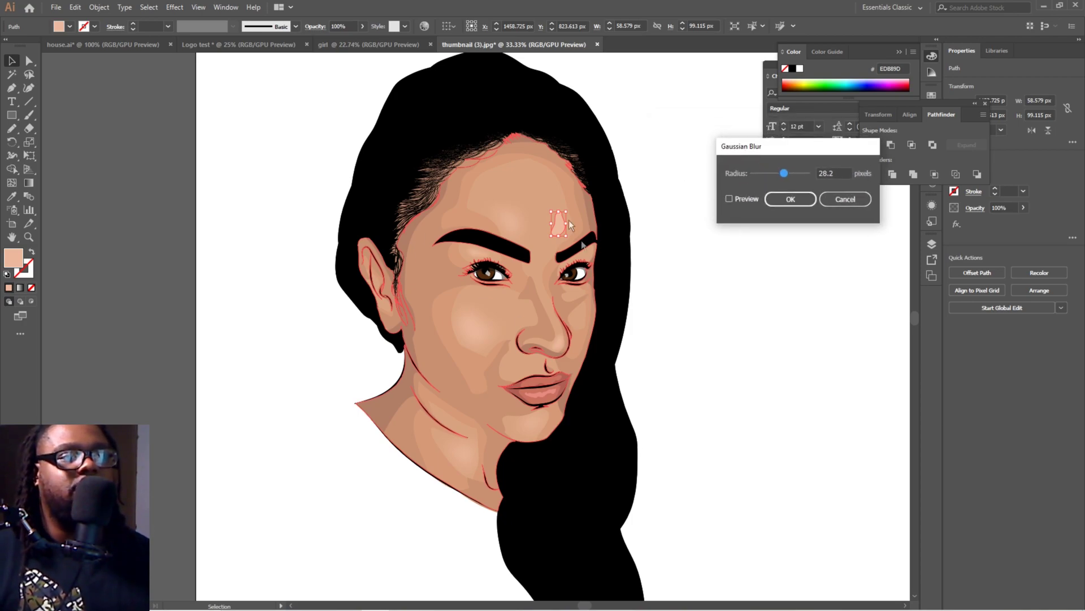
pyautogui.click(731, 201)
pyautogui.moveTo(755, 155); pyautogui.dragTo(738, 180)
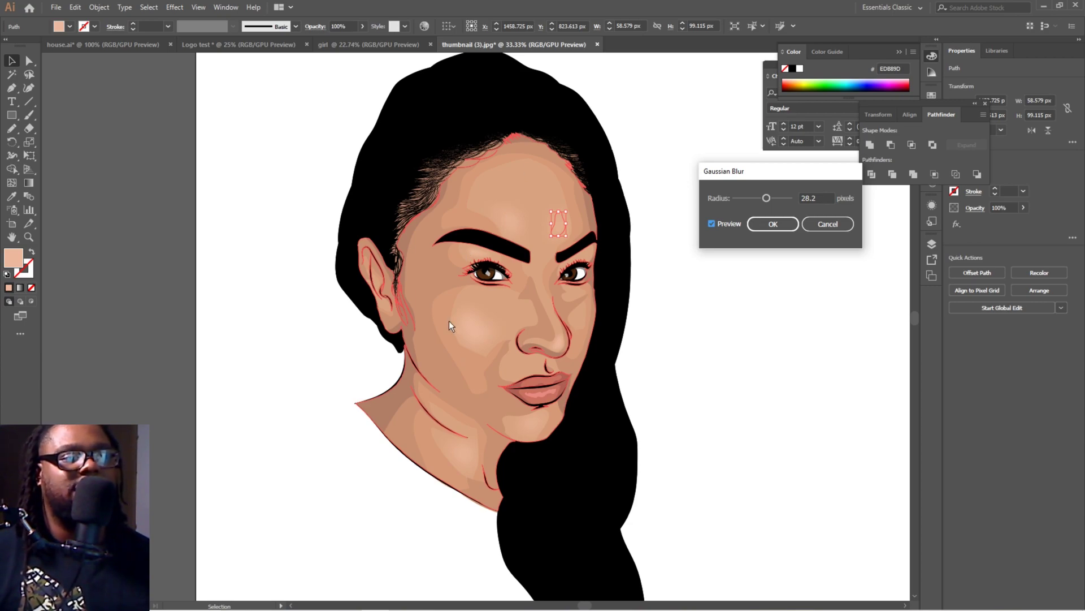
pyautogui.moveTo(752, 177)
pyautogui.mouseDown()
pyautogui.moveTo(721, 153)
pyautogui.moveTo(706, 180)
pyautogui.moveTo(750, 180)
pyautogui.moveTo(719, 179)
pyautogui.moveTo(734, 182)
pyautogui.mouseUp()
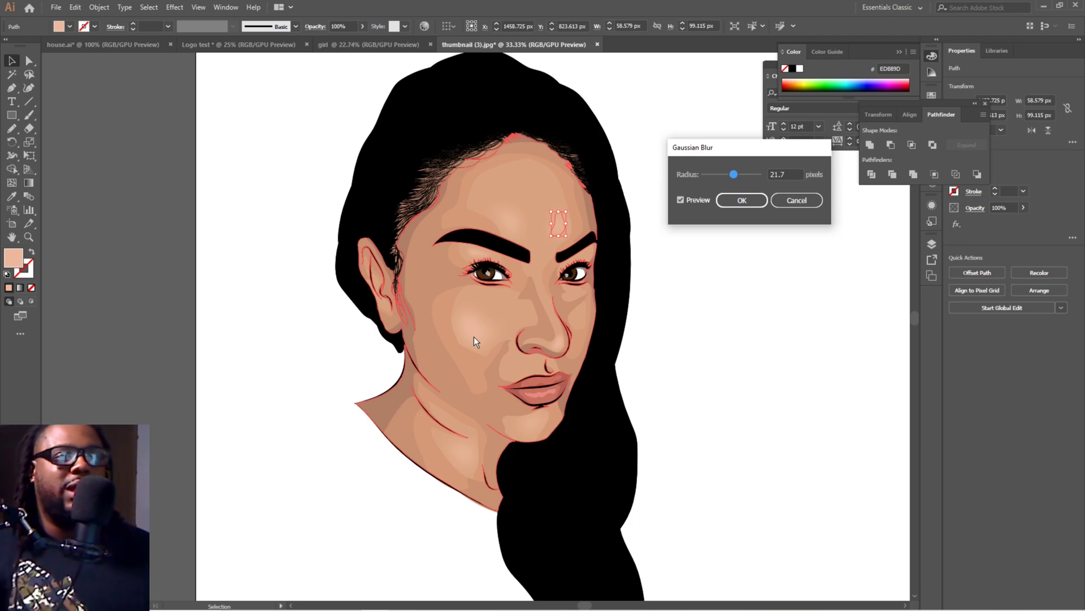
pyautogui.click(744, 200)
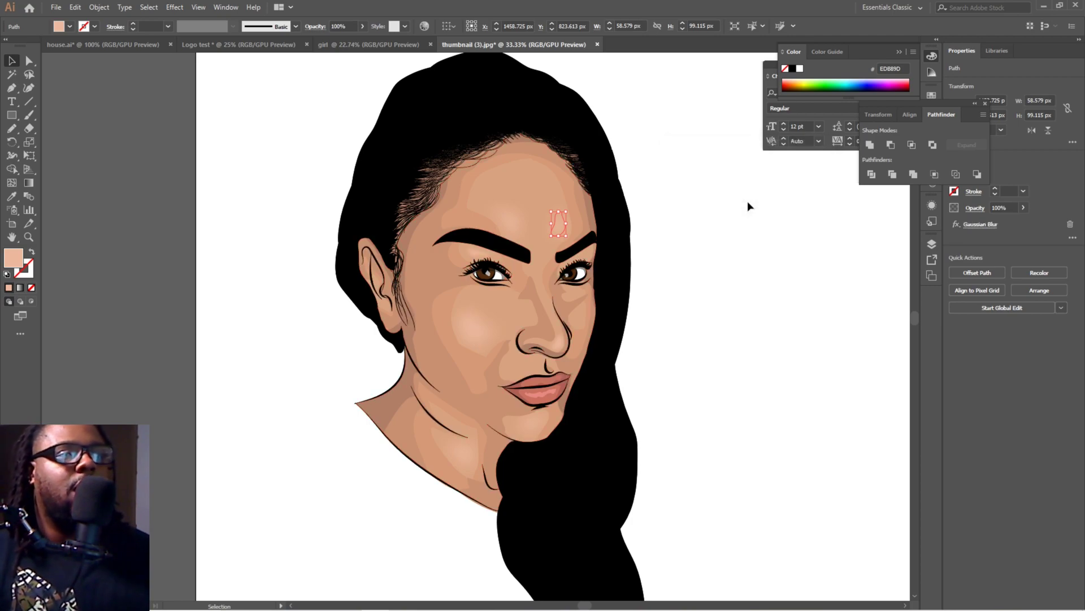
pyautogui.click(695, 198)
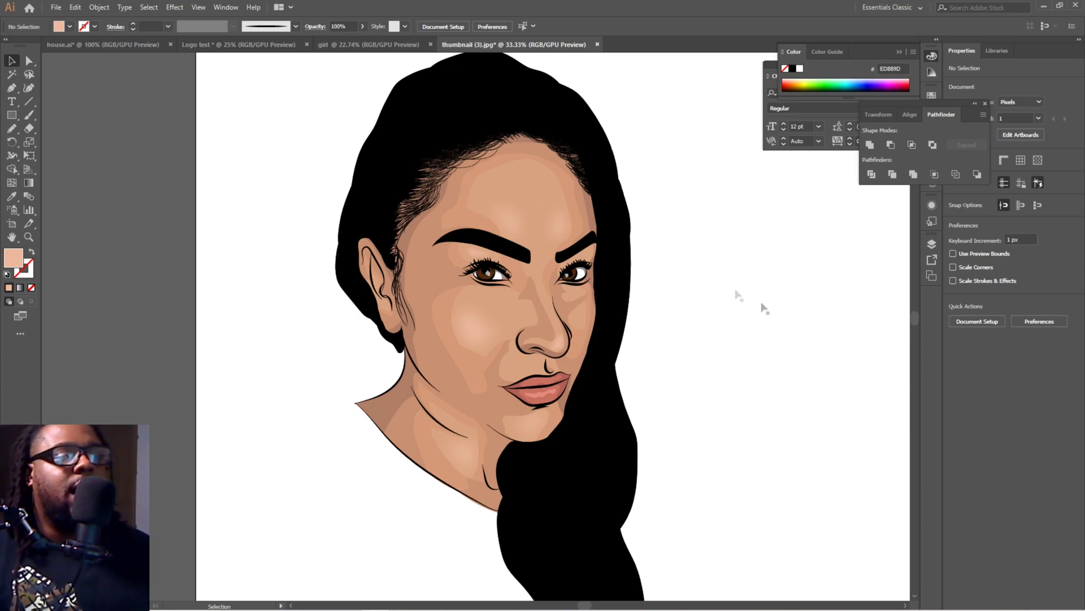
# Apply a Gaussian Blur with a radius of 28.2 pixels to the small forehead highlight, checking it in the preview.
pyautogui.click(588, 164)
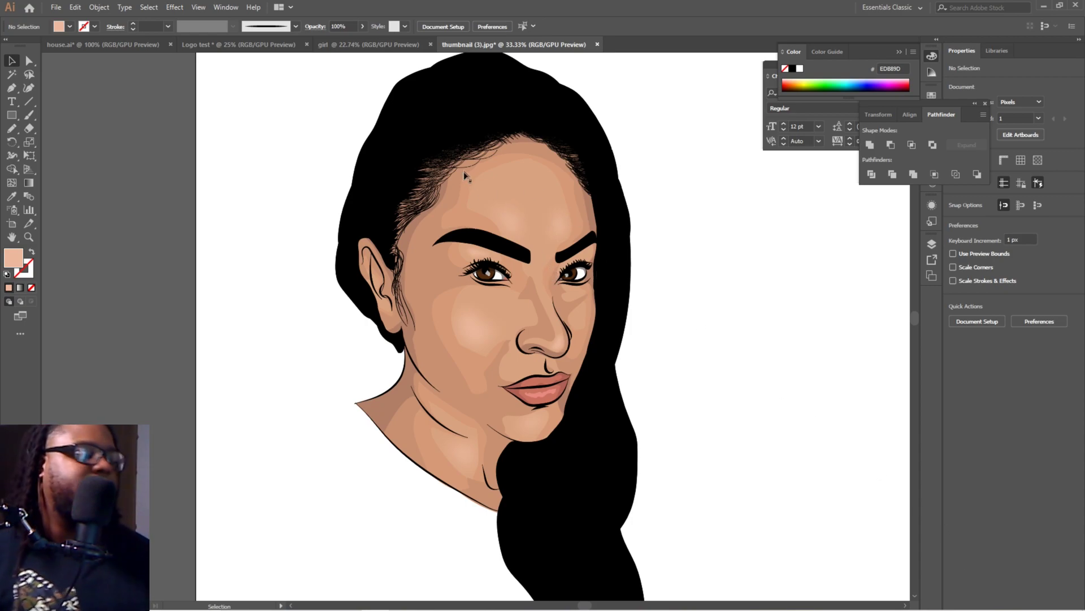
pyautogui.click(558, 223)
pyautogui.click(198, 6)
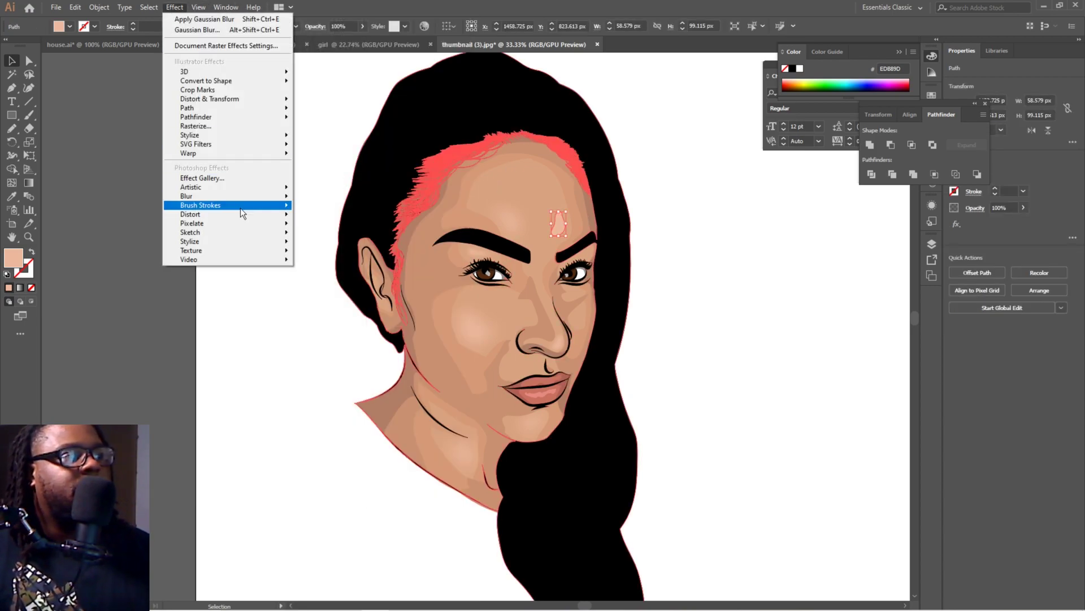
pyautogui.moveTo(253, 196)
pyautogui.click(331, 197)
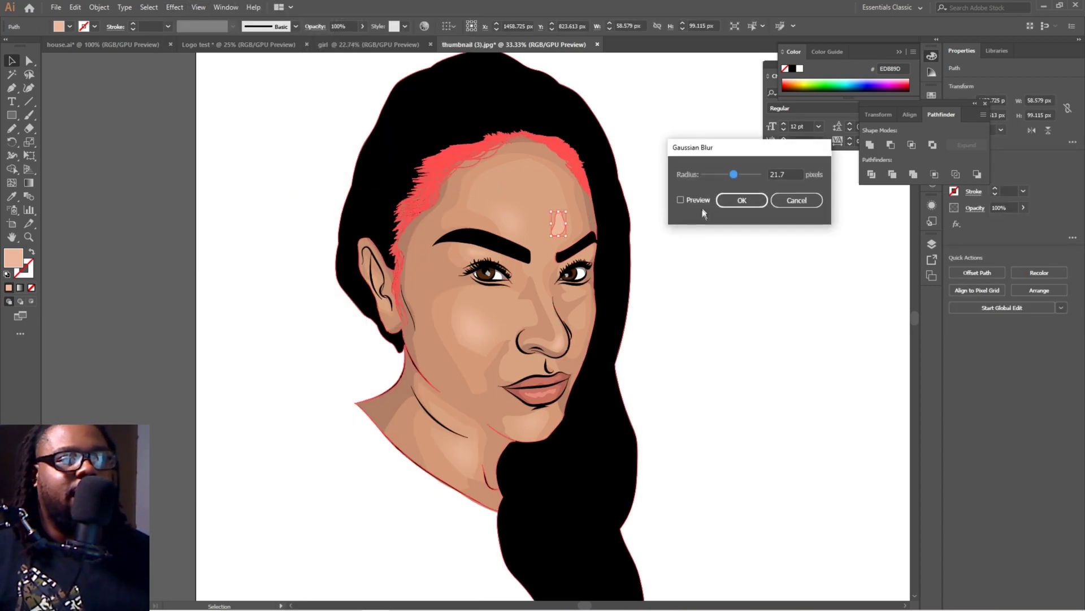
pyautogui.click(681, 200)
pyautogui.moveTo(733, 179); pyautogui.dragTo(735, 180)
pyautogui.click(742, 201)
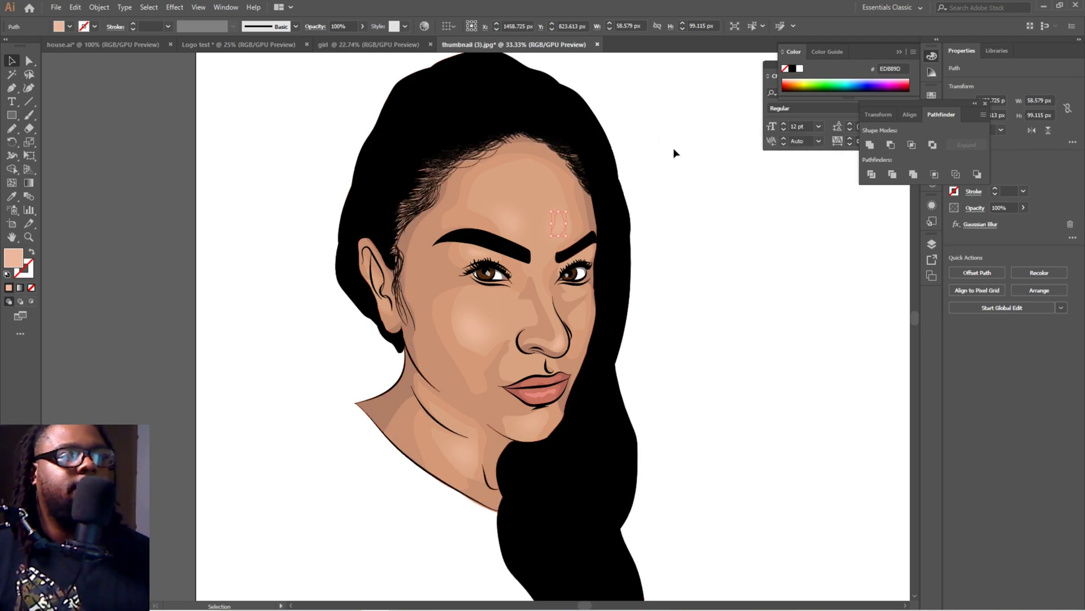
pyautogui.click(676, 152)
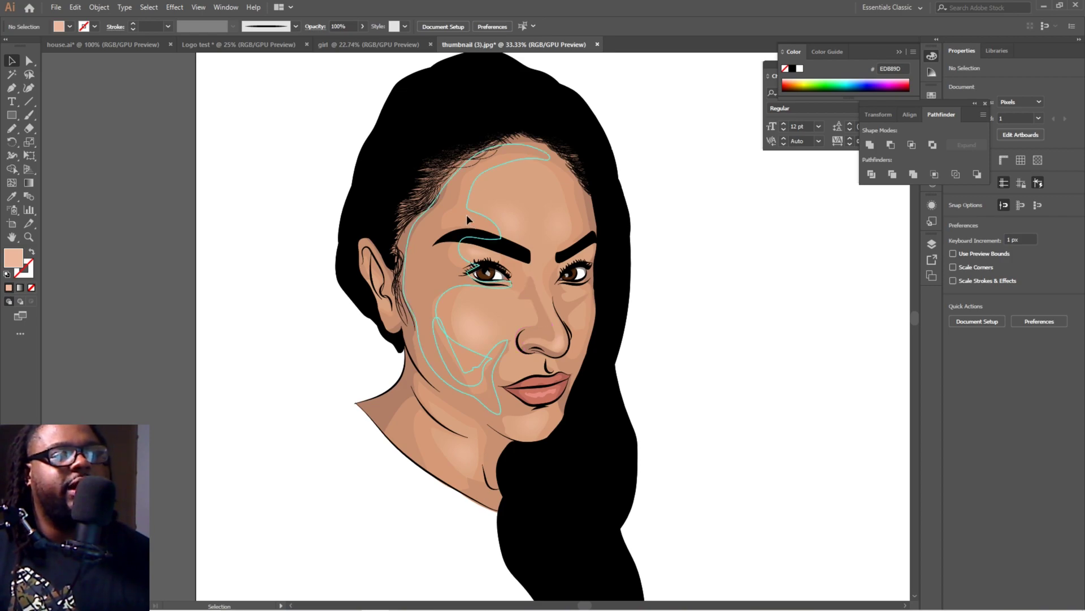
# Blur the large light-tan shape running from the forehead down the cheek with a 28.2-pixel Gaussian Blur.
pyautogui.click(404, 196)
pyautogui.click(175, 7)
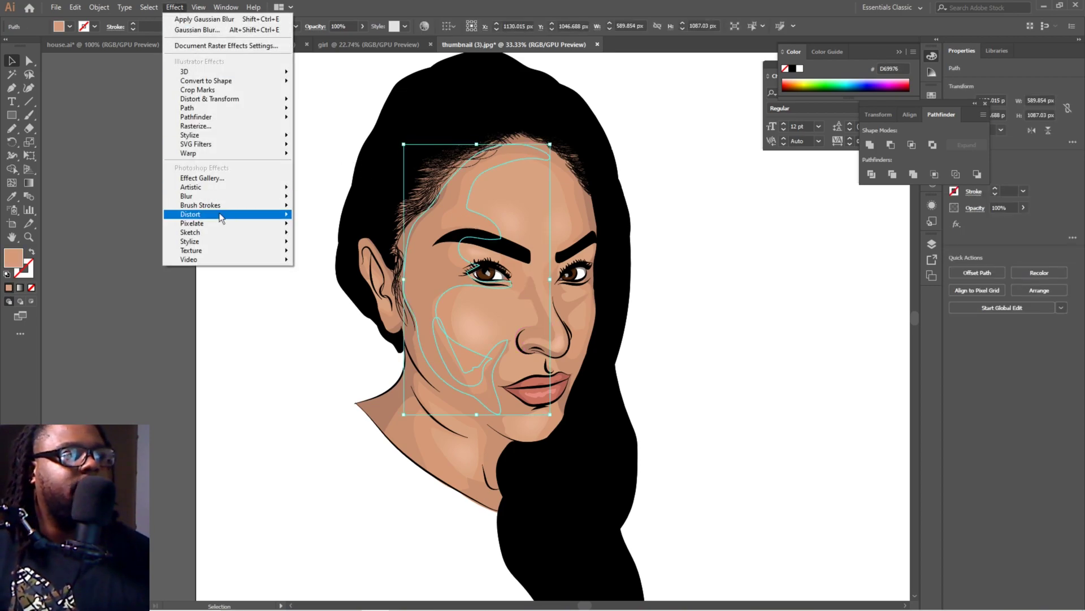
pyautogui.moveTo(231, 197)
pyautogui.click(362, 199)
pyautogui.click(681, 201)
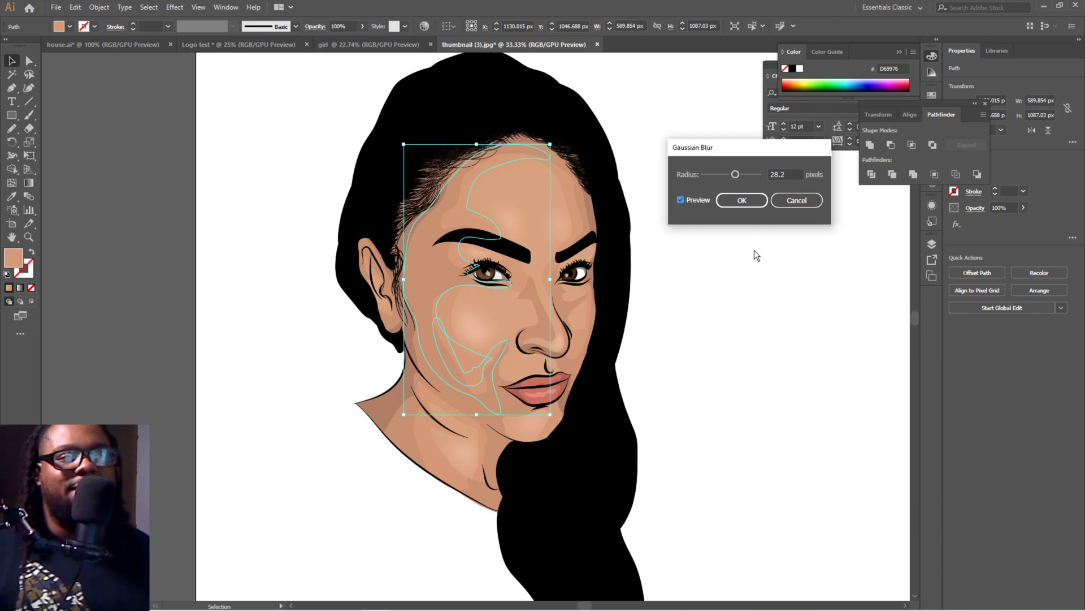
pyautogui.click(752, 205)
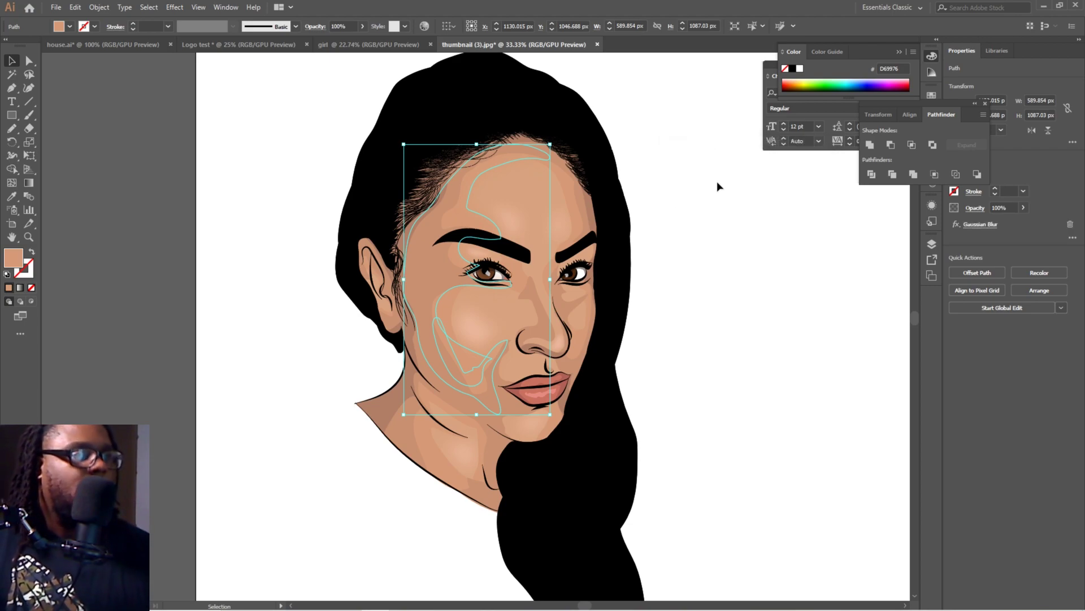
pyautogui.click(718, 182)
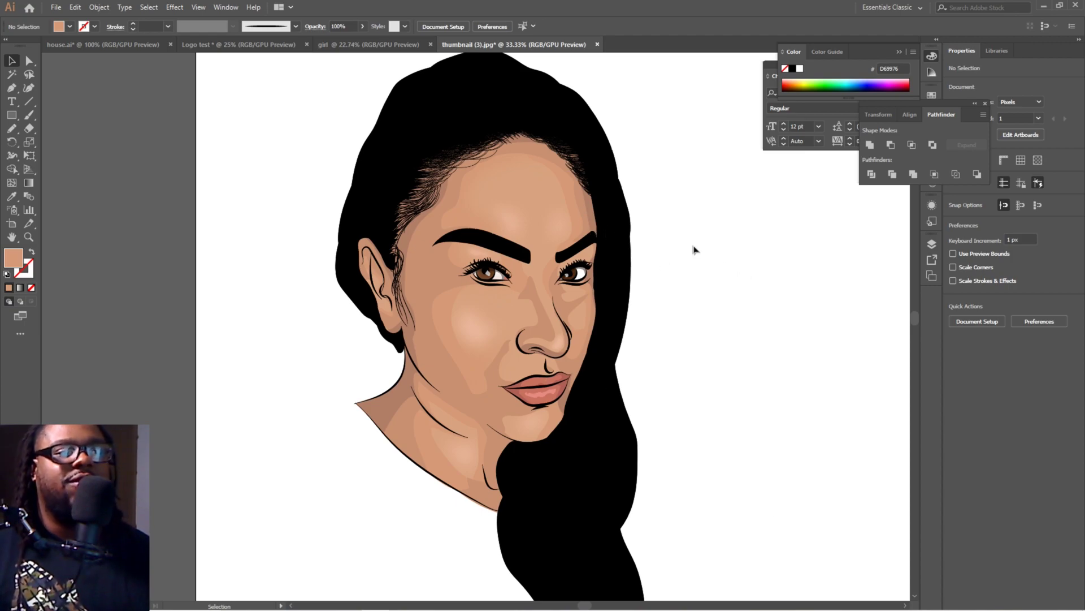
pyautogui.click(432, 234)
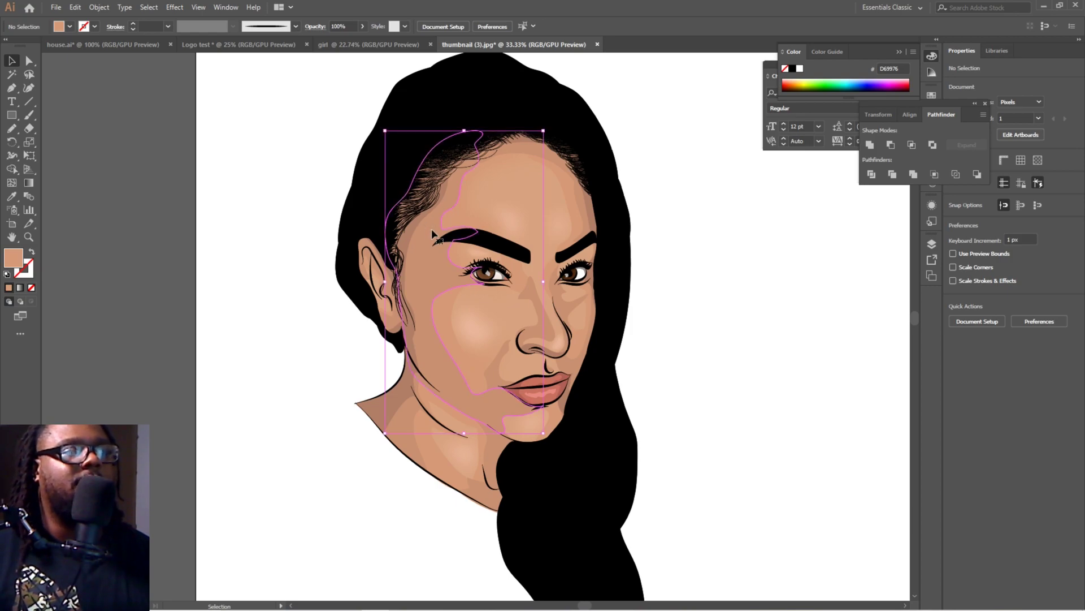
pyautogui.click(176, 8)
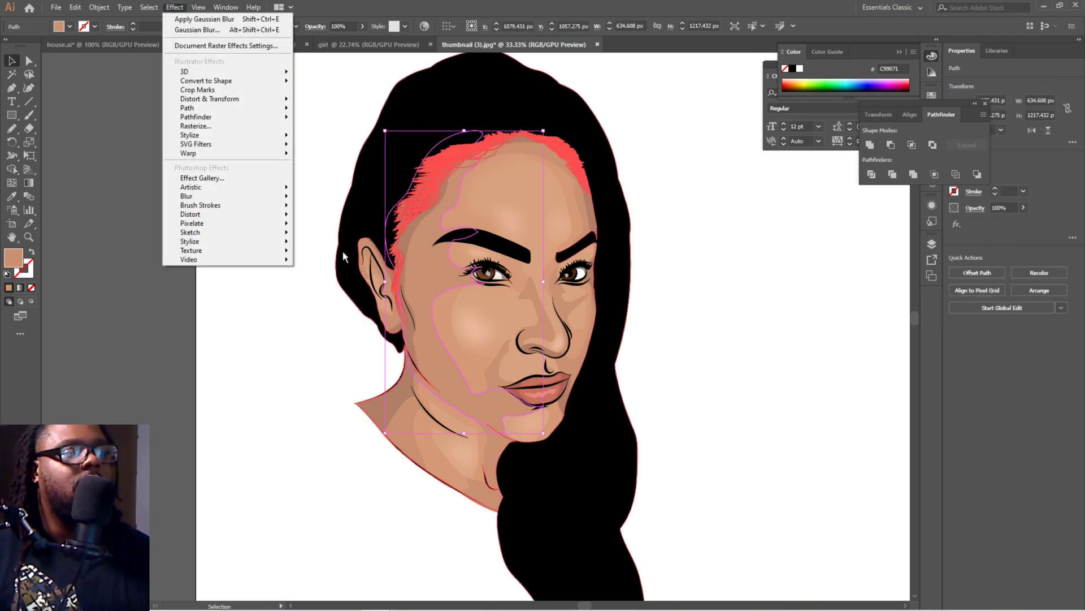
pyautogui.click(806, 337)
pyautogui.click(790, 341)
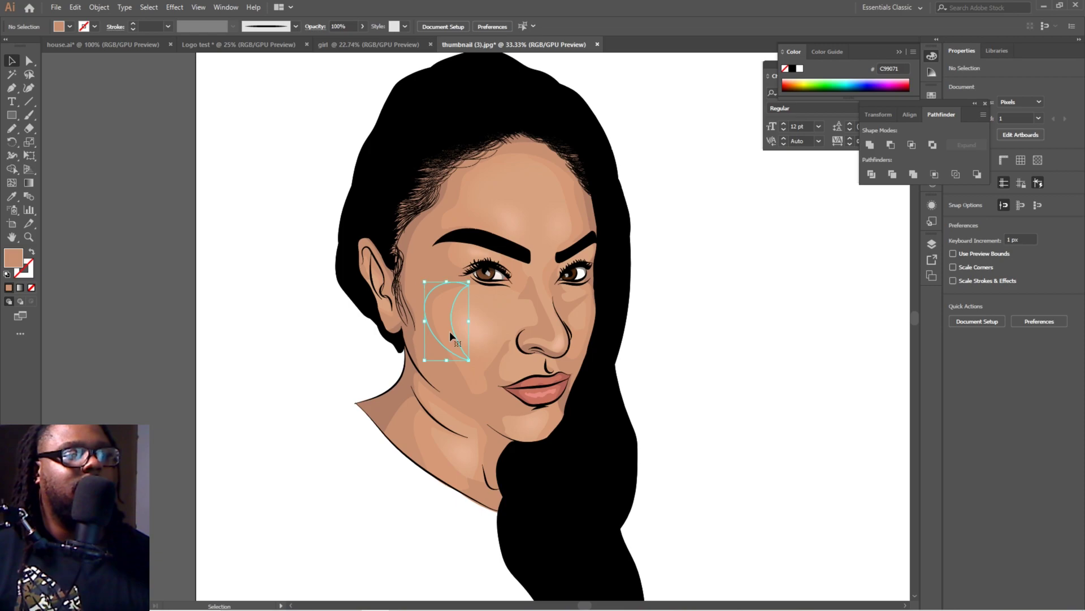
# Apply a 28.2-pixel Gaussian Blur to the crescent-shaped tone on the cheek.
pyautogui.click(449, 331)
pyautogui.click(175, 7)
pyautogui.moveTo(257, 199)
pyautogui.click(372, 199)
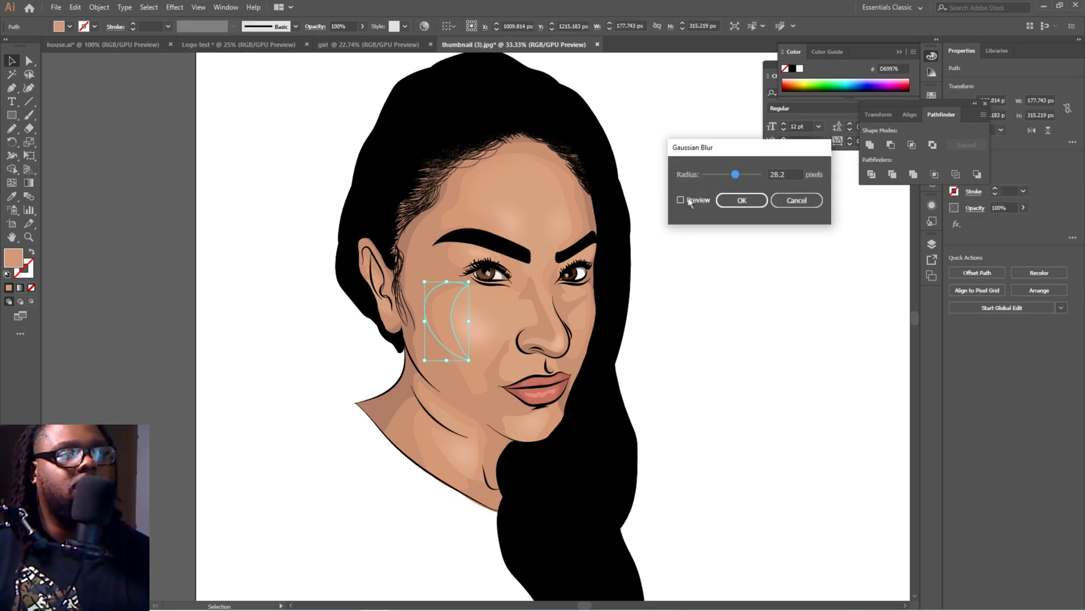
pyautogui.click(727, 199)
pyautogui.click(701, 202)
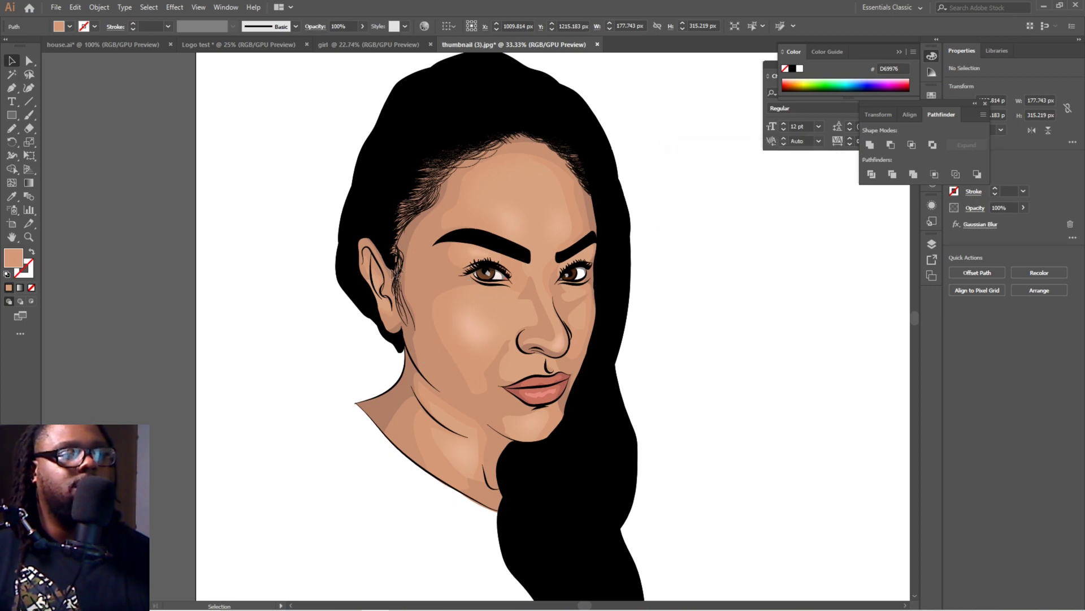
# Soften the large shadow shape running from the hairline along the jaw to the chin with a 28.2-pixel Gaussian Blur.
pyautogui.click(430, 361)
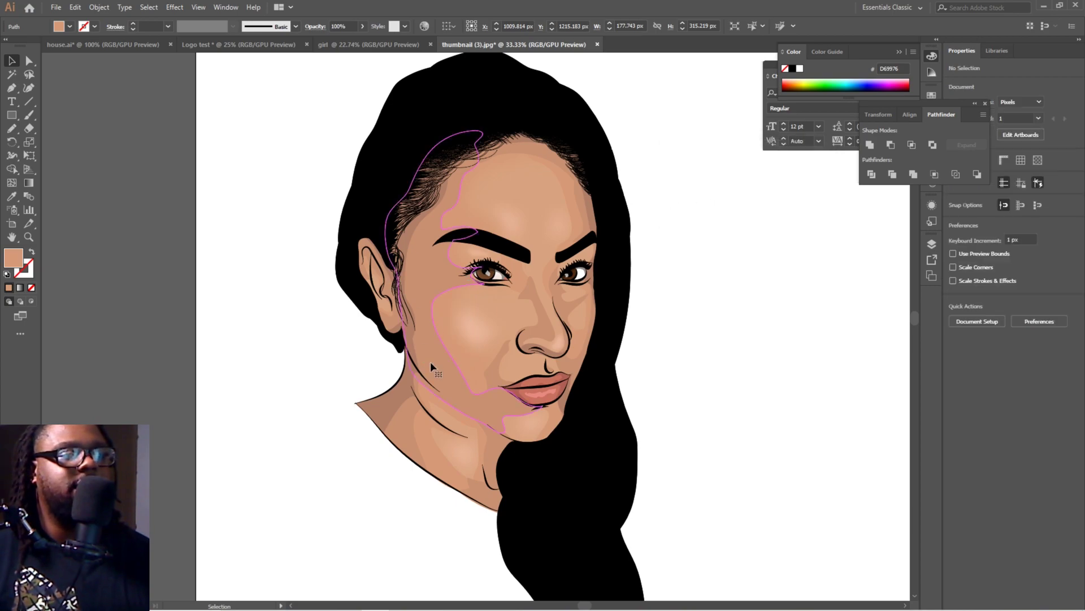
pyautogui.click(174, 7)
pyautogui.moveTo(221, 198)
pyautogui.click(357, 199)
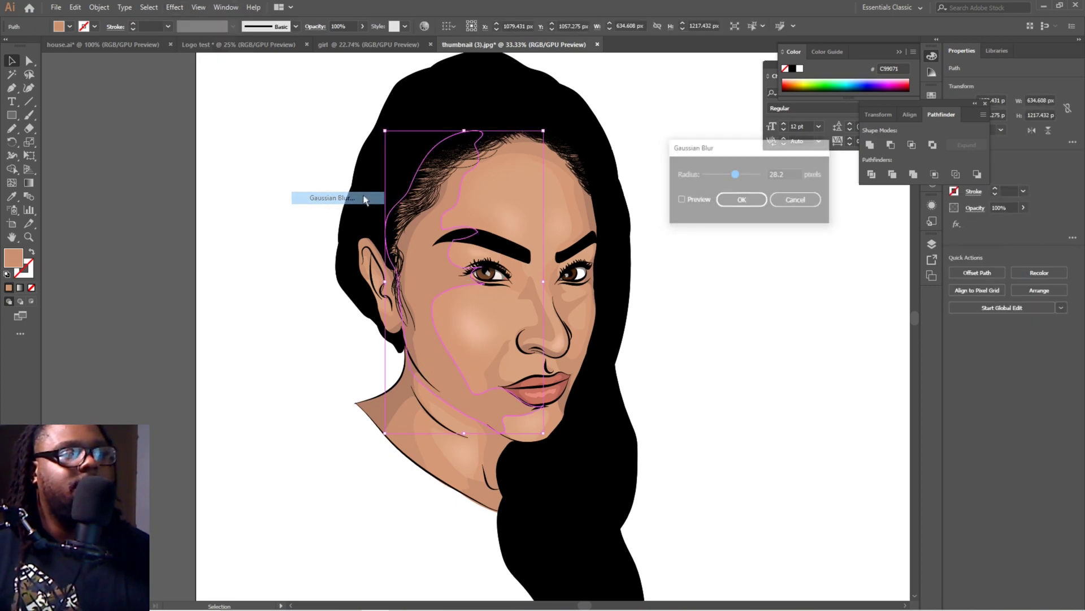
pyautogui.click(741, 202)
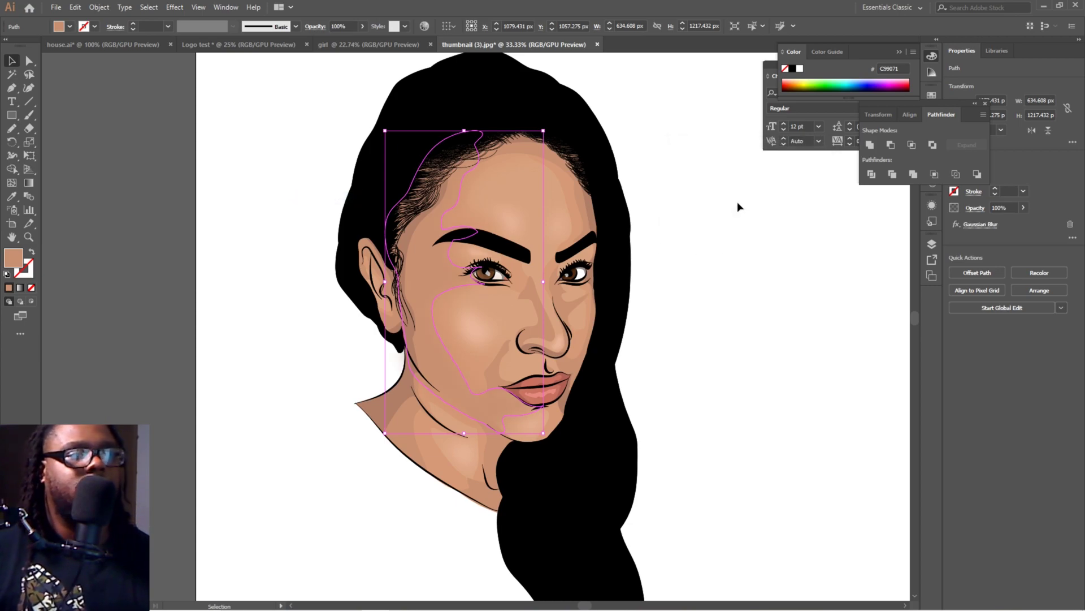
pyautogui.click(729, 201)
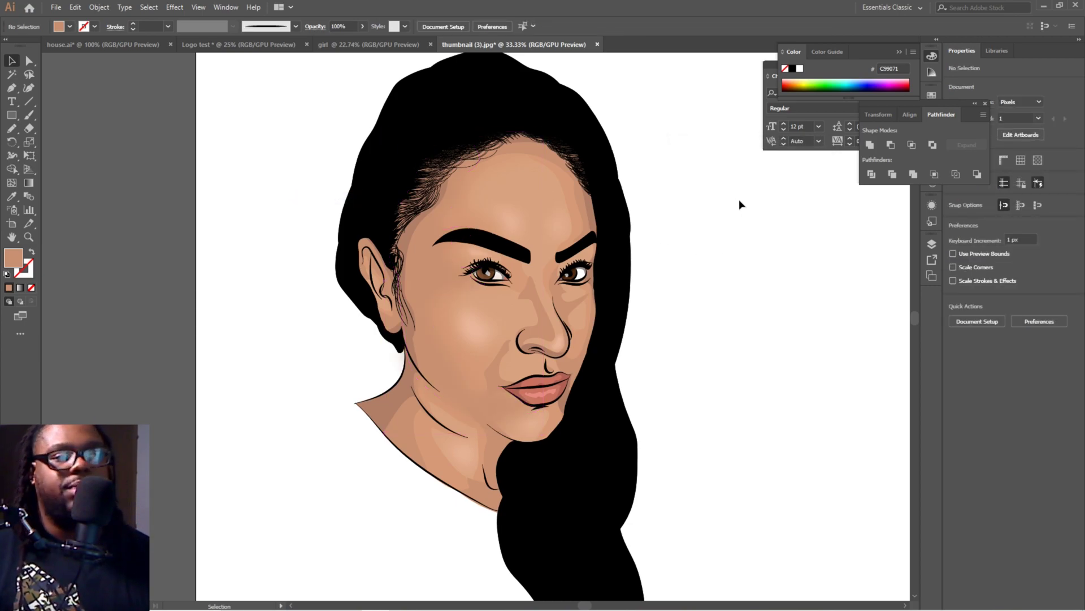
# Apply a 28.2-pixel Gaussian Blur to the dark brown shadow along the hairline and temple beside the ear.
pyautogui.click(408, 243)
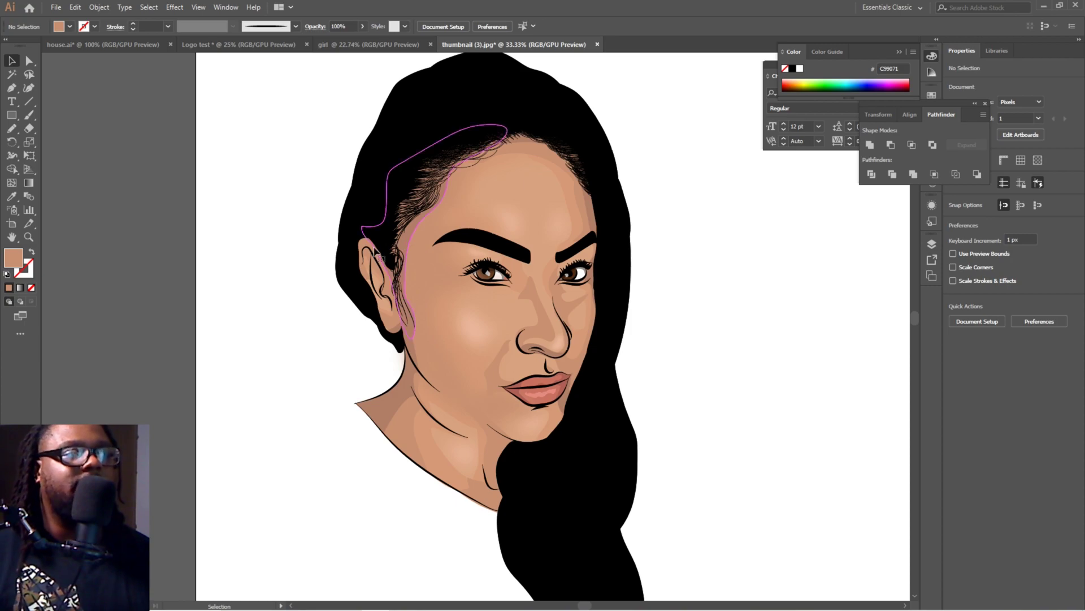
pyautogui.click(175, 6)
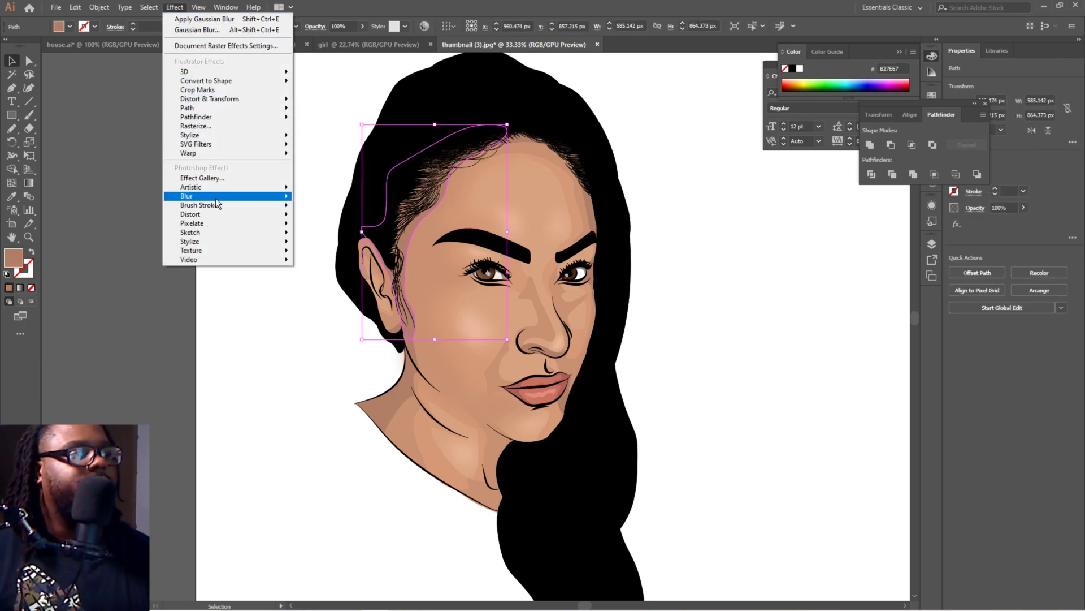
pyautogui.moveTo(217, 202)
pyautogui.click(361, 201)
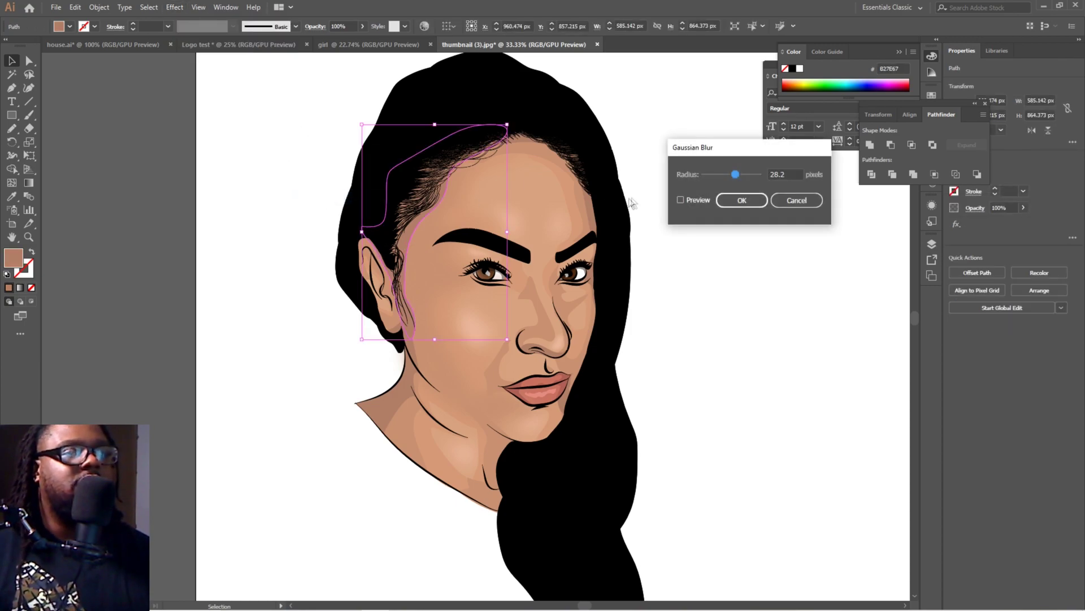
pyautogui.click(736, 201)
pyautogui.click(737, 202)
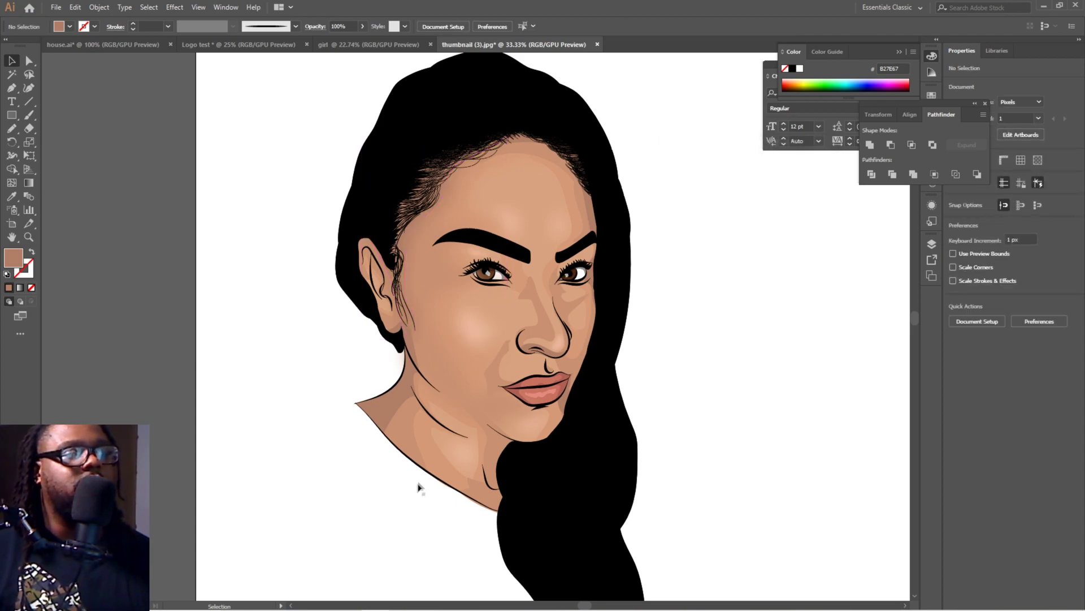
# Soften the dark brown shadow on the neck just below the ear with a 28.2-pixel Gaussian Blur.
pyautogui.click(408, 334)
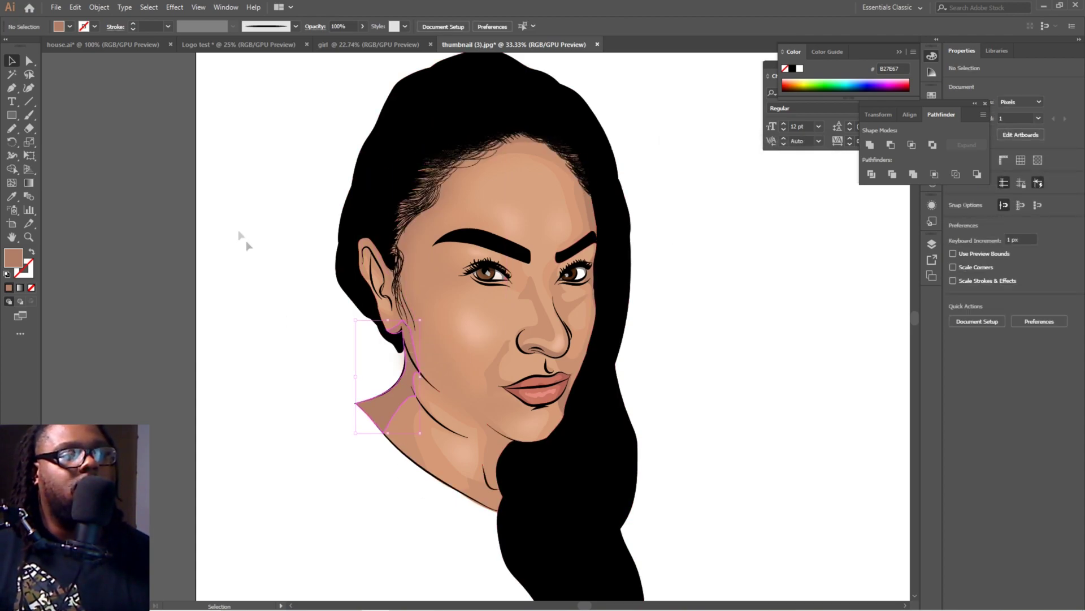
pyautogui.click(174, 7)
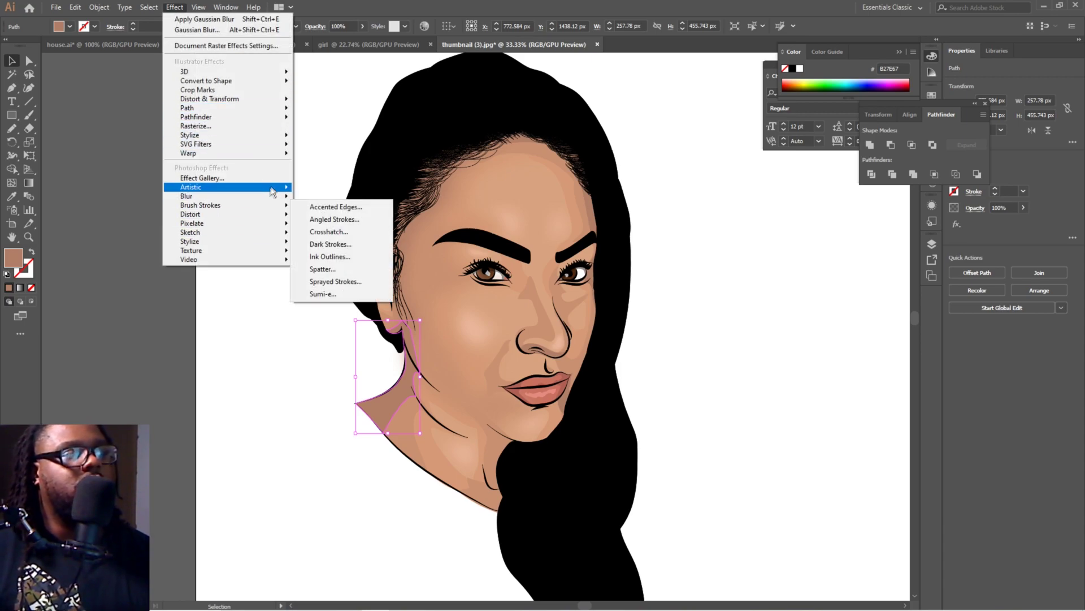
pyautogui.moveTo(267, 194)
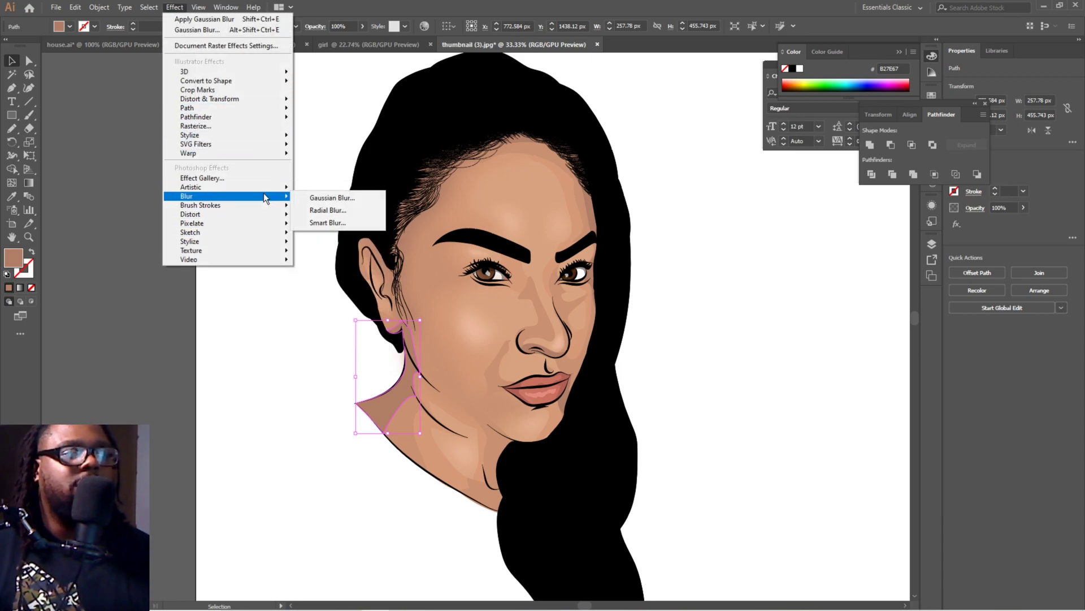
pyautogui.click(326, 197)
pyautogui.click(737, 200)
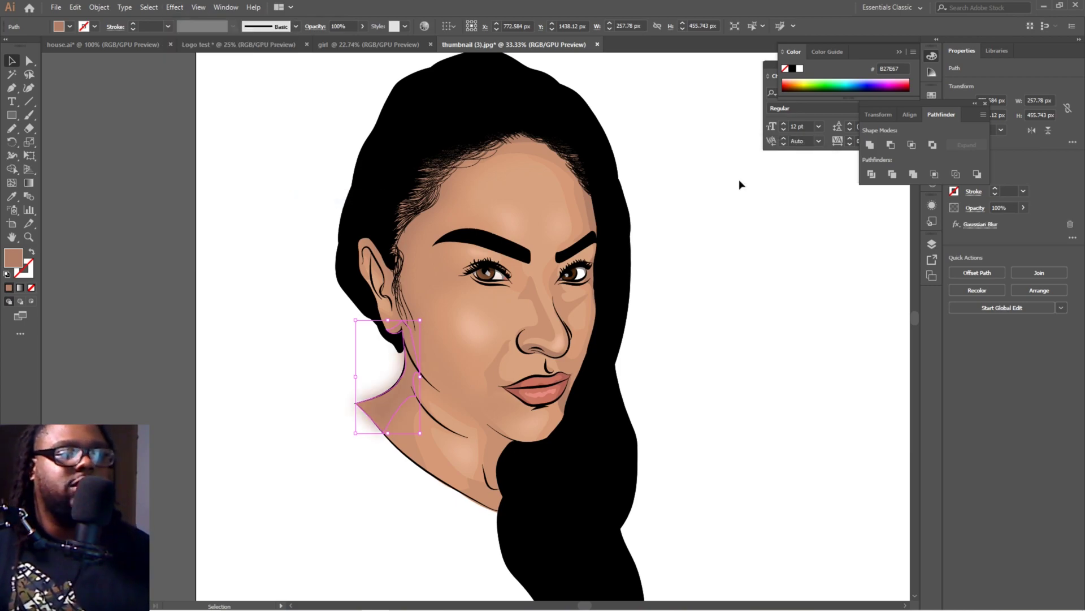
pyautogui.click(739, 179)
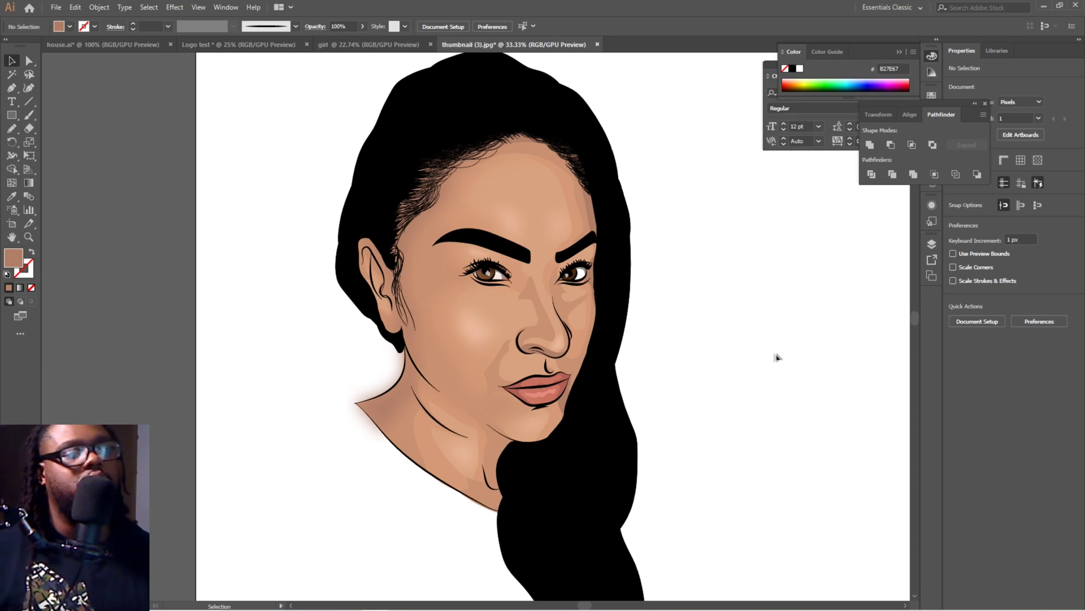
# Apply a 28.2-pixel Gaussian Blur to the wider mid-brown shadow shape running down the side of the neck to the shoulder line.
pyautogui.click(408, 437)
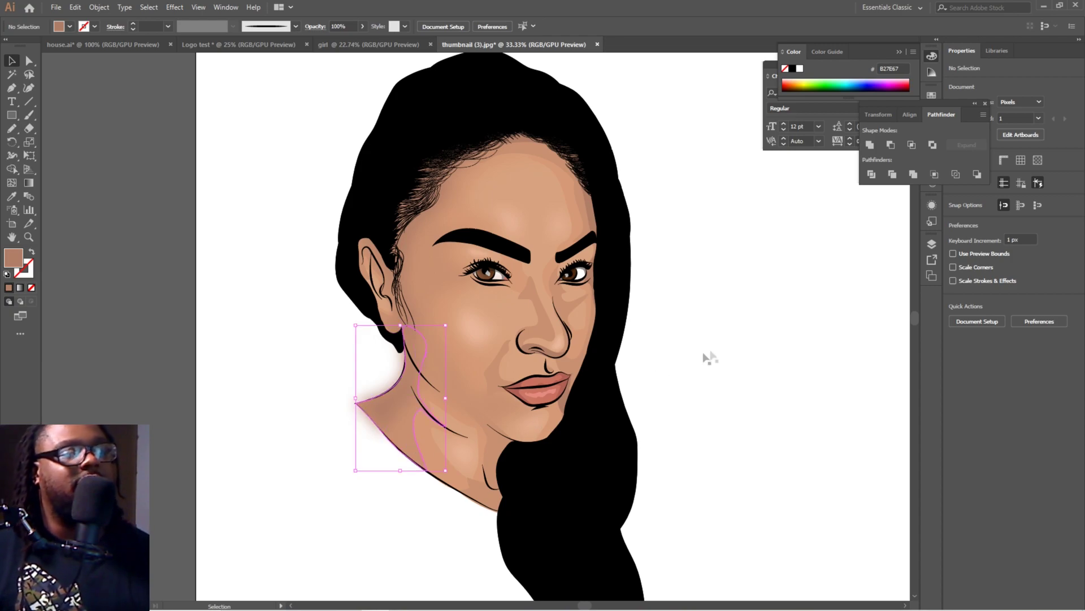
pyautogui.click(175, 7)
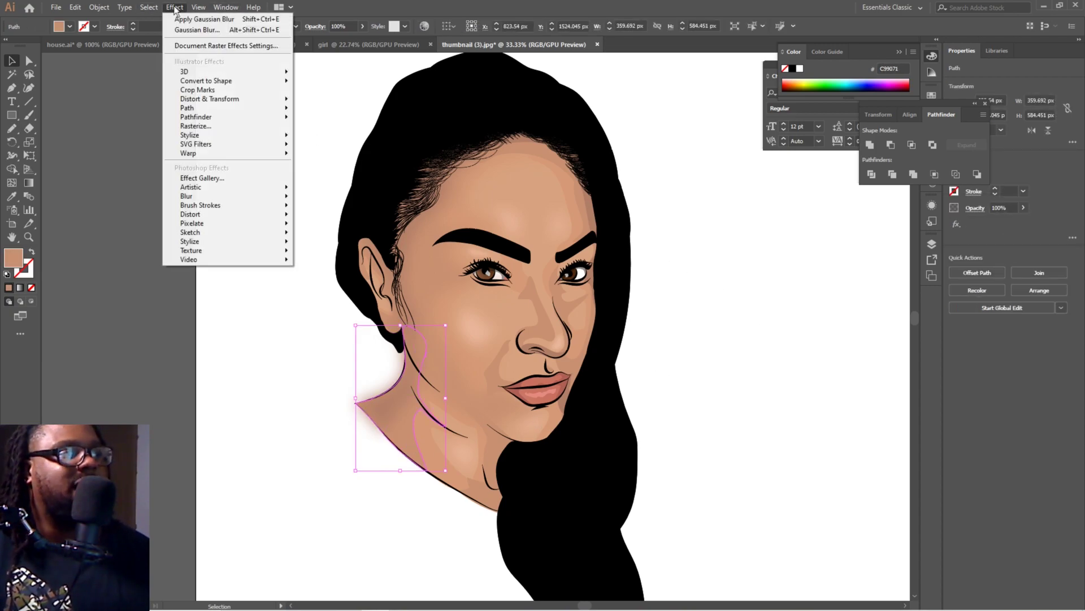
pyautogui.moveTo(266, 196)
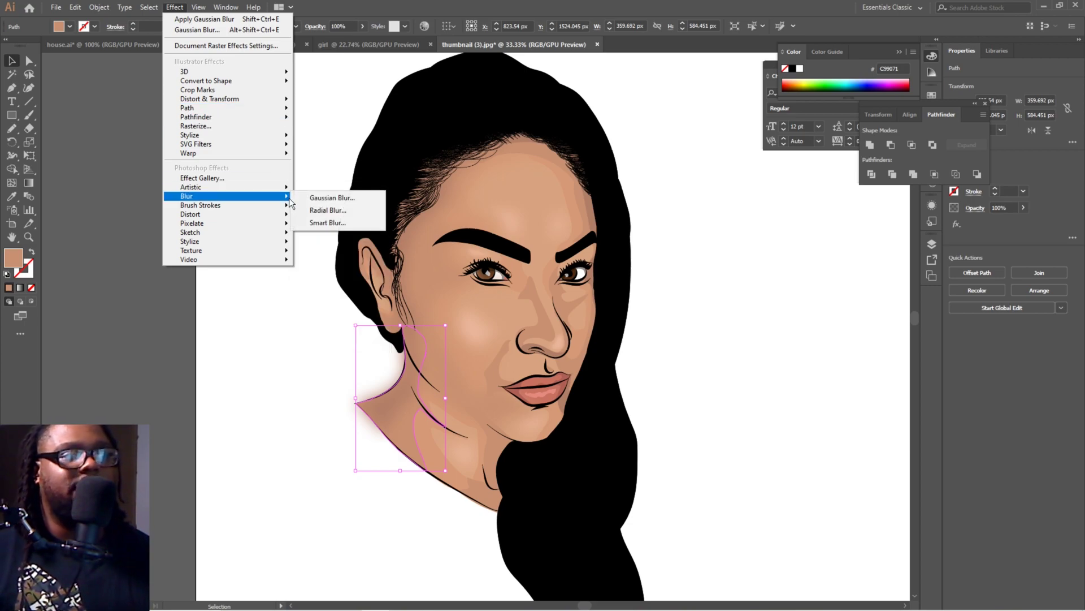
pyautogui.click(379, 199)
pyautogui.click(738, 200)
pyautogui.click(750, 238)
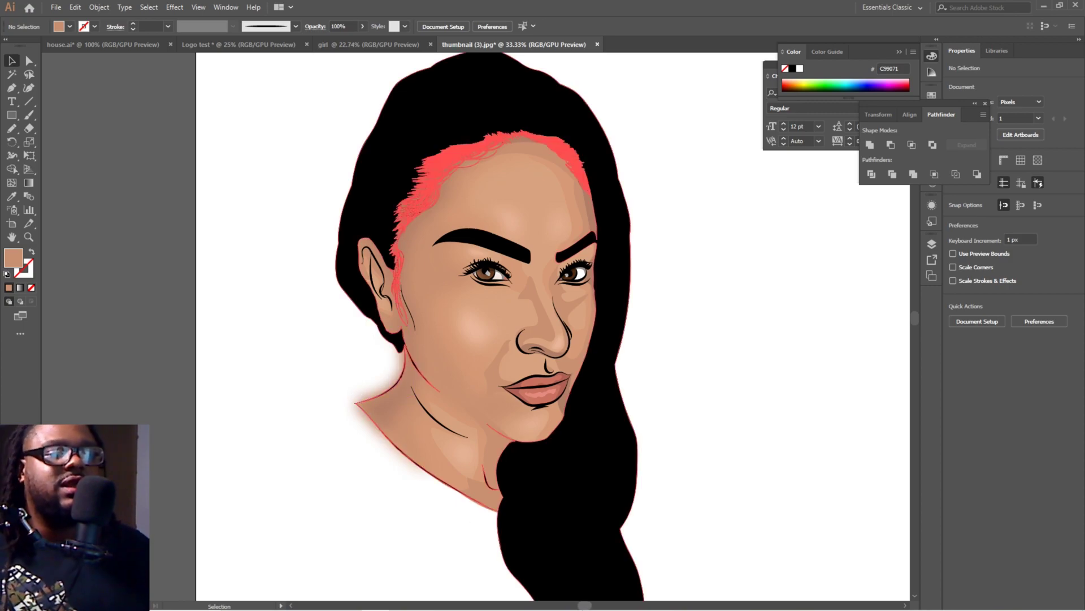
# Blur the small smile-line shadow between the nostril and the corner of the mouth with a 28.2-pixel Gaussian Blur.
pyautogui.moveTo(572, 609)
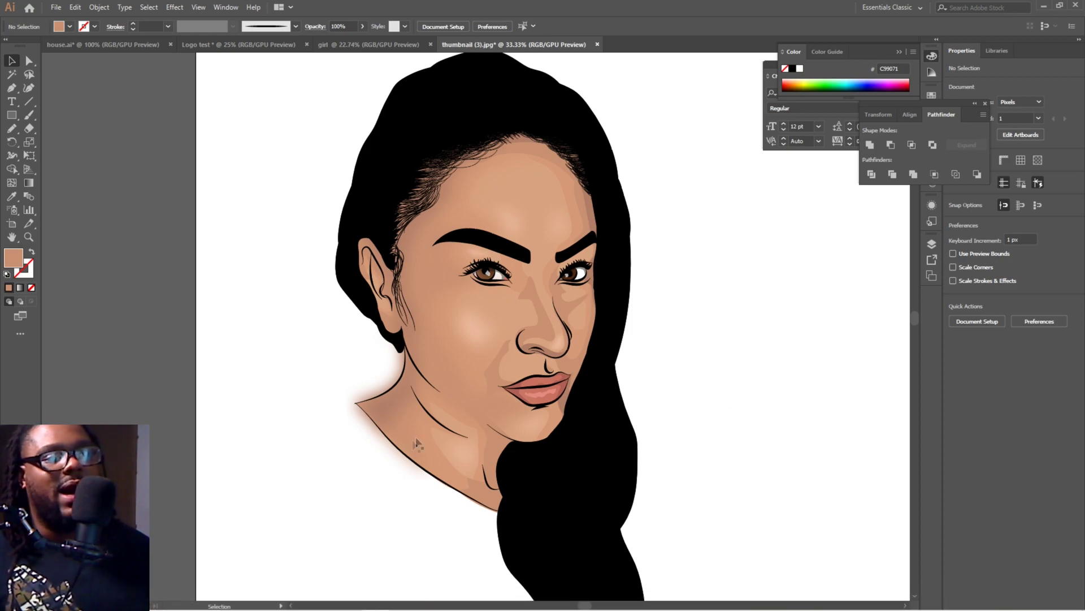
pyautogui.click(502, 366)
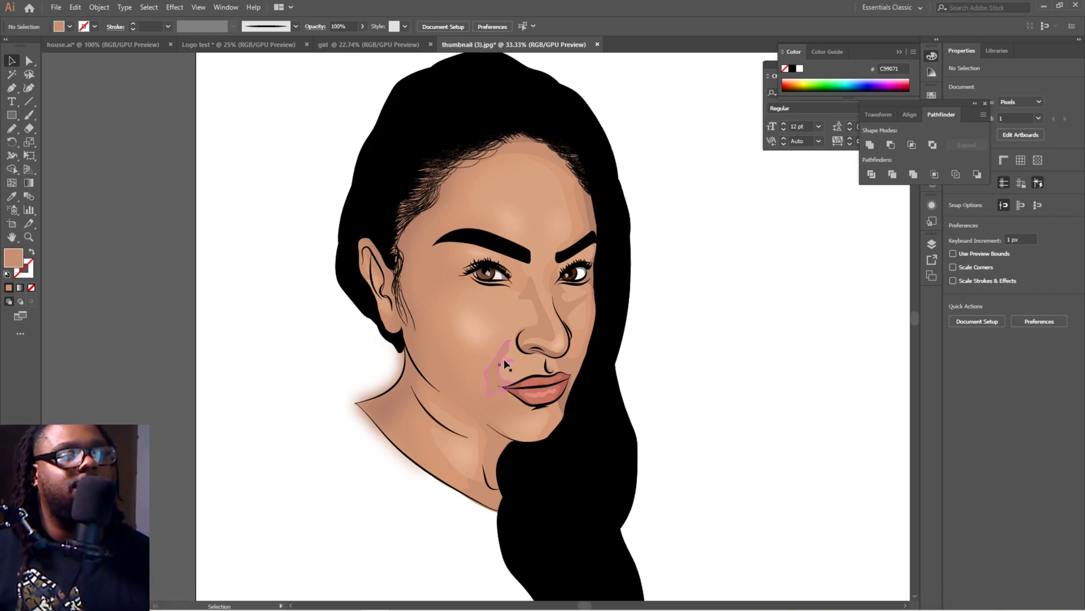
pyautogui.click(175, 6)
pyautogui.moveTo(271, 196)
pyautogui.click(317, 197)
pyautogui.click(741, 201)
pyautogui.click(742, 241)
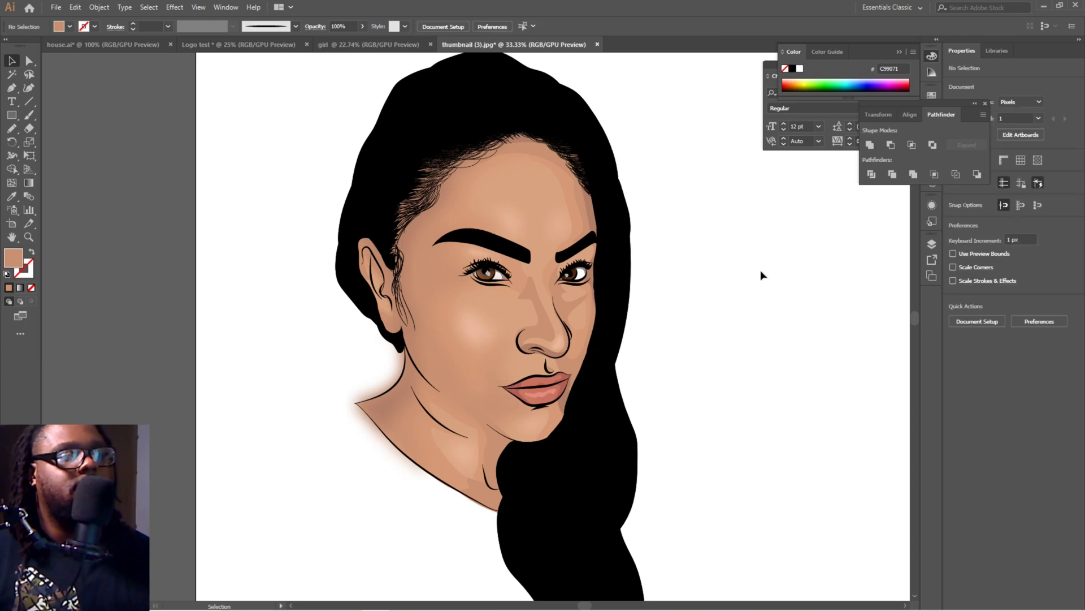
# Apply a 28.2-pixel Gaussian Blur to the neck shadow under the chin beside the hair.
pyautogui.click(501, 451)
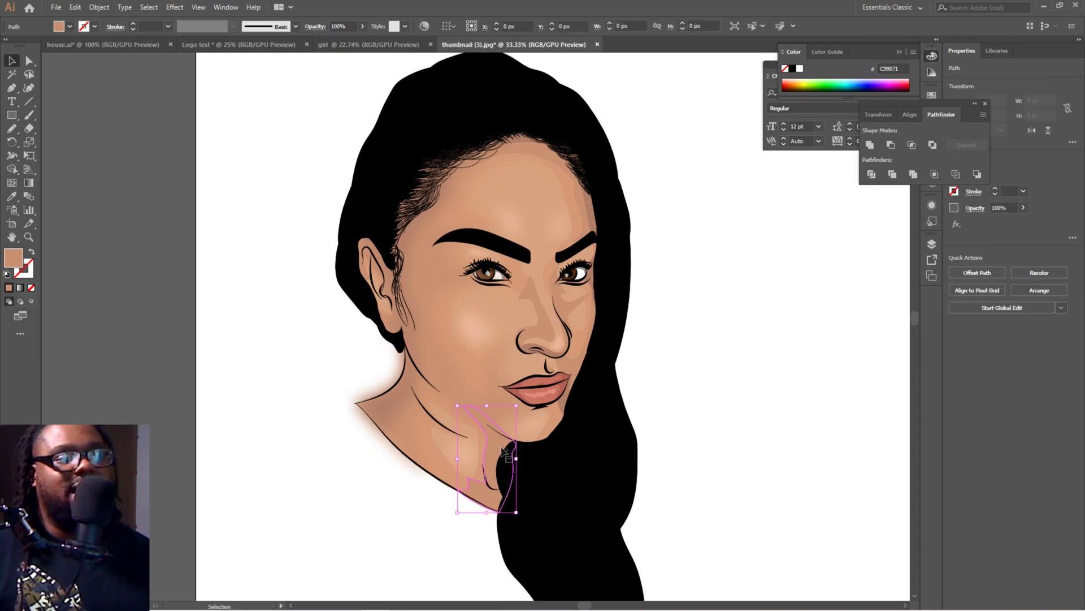
pyautogui.click(175, 7)
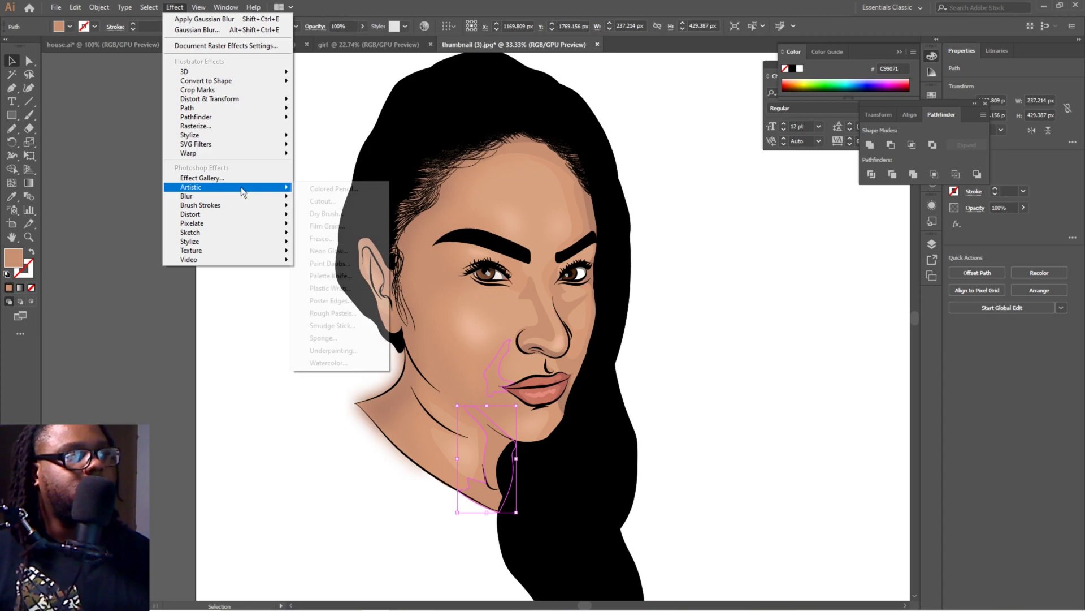
pyautogui.moveTo(234, 198)
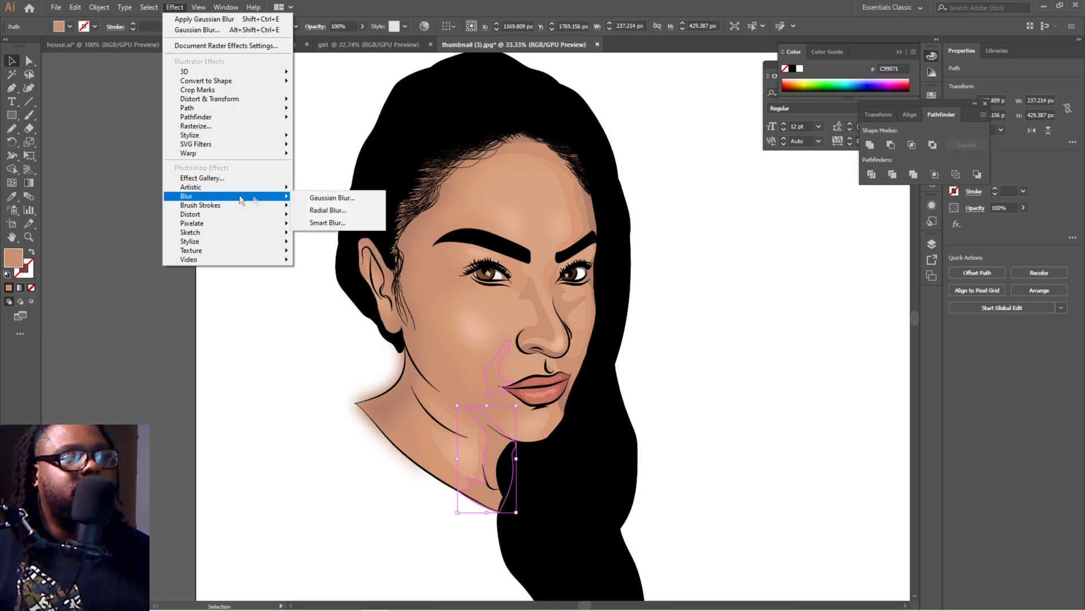
pyautogui.click(346, 199)
pyautogui.click(742, 200)
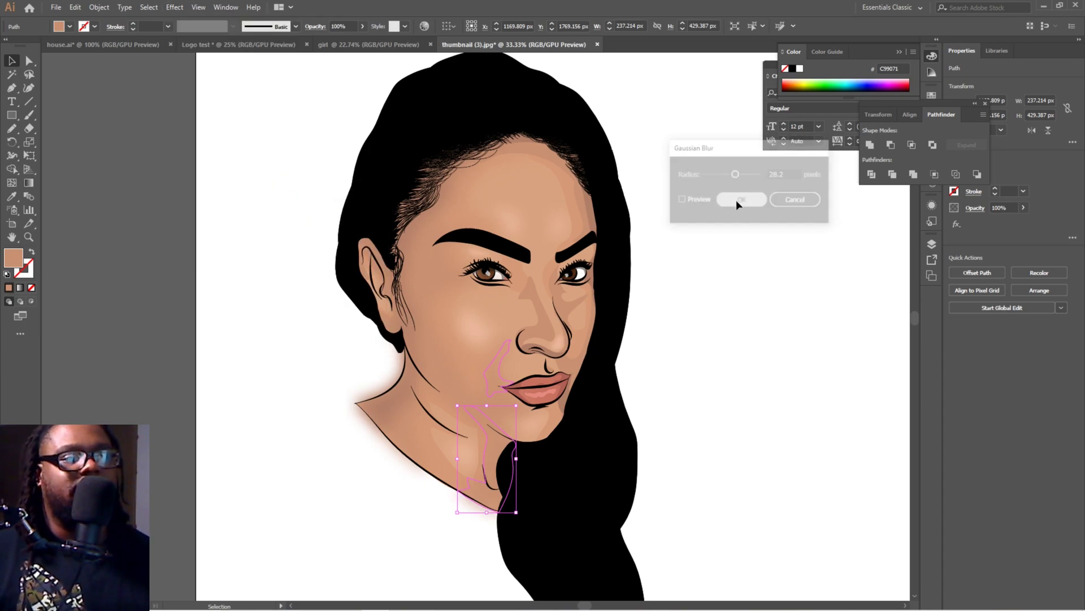
pyautogui.click(754, 203)
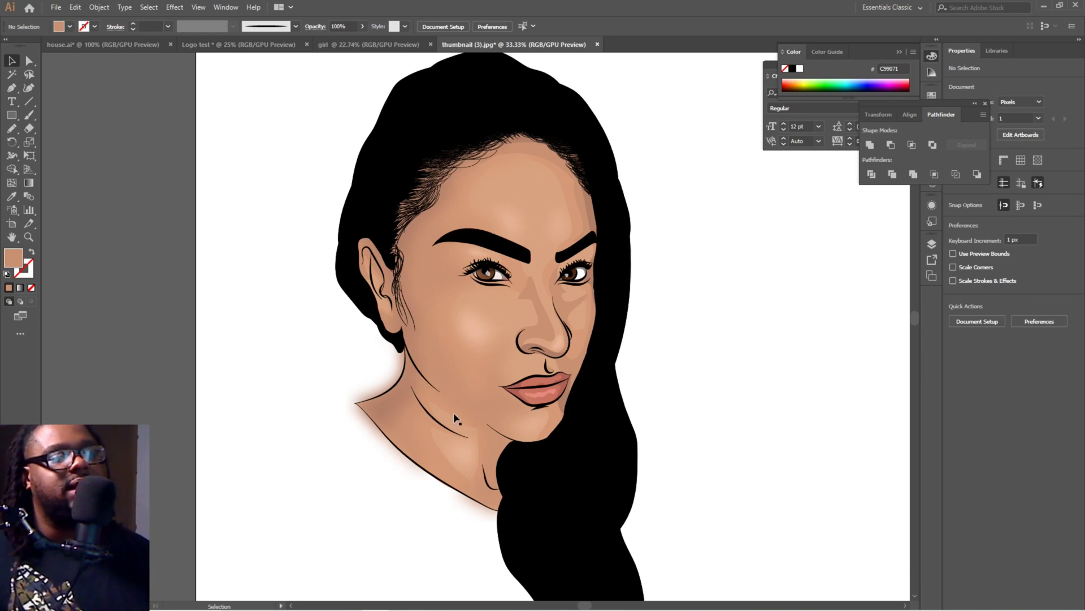
pyautogui.click(448, 462)
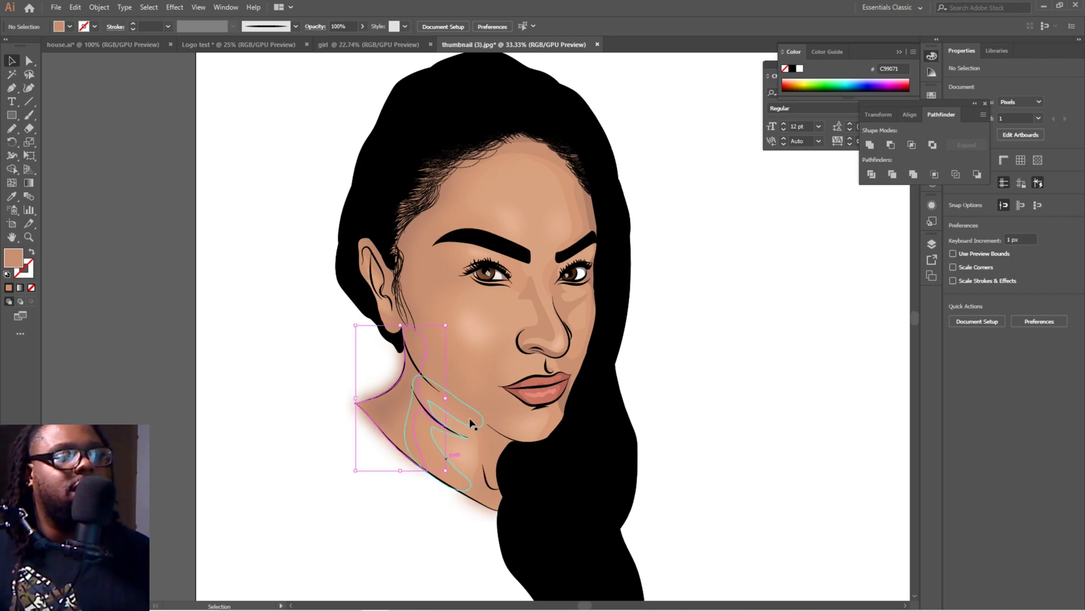
pyautogui.click(656, 404)
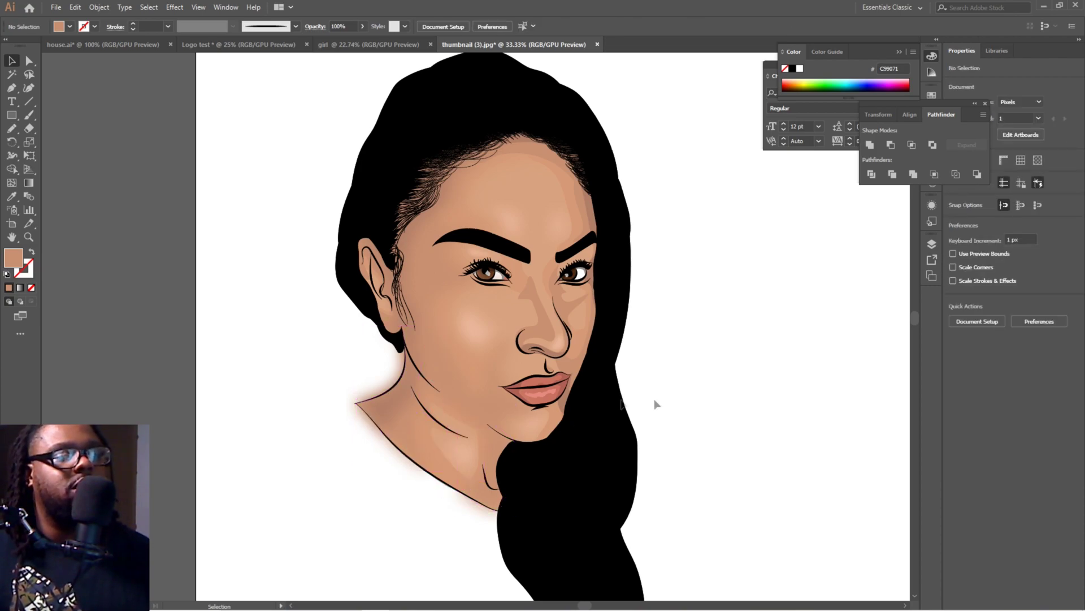
pyautogui.click(440, 431)
pyautogui.click(668, 325)
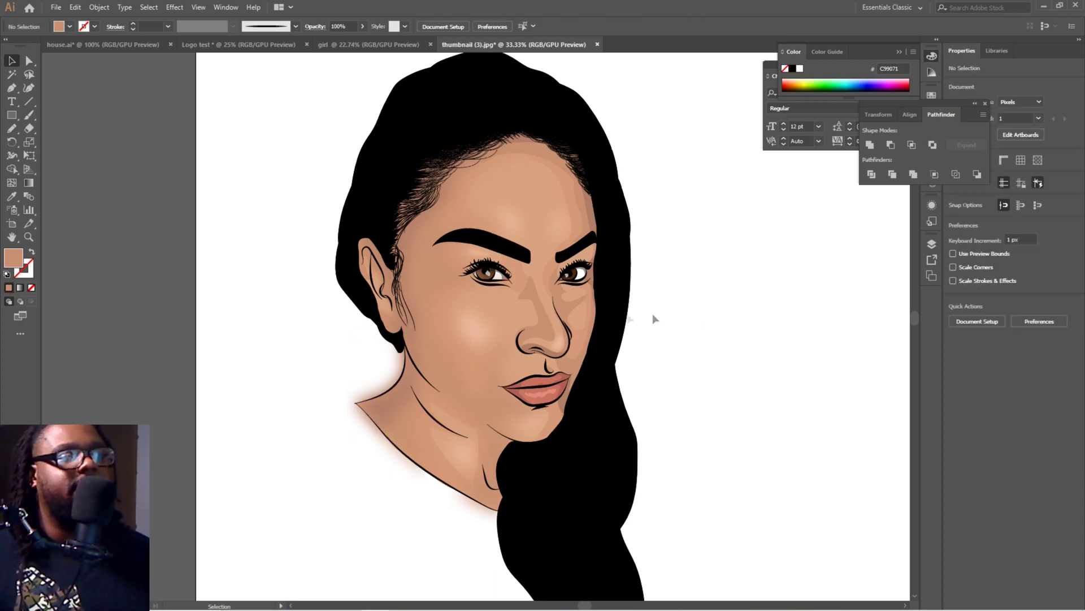
# Soften the shadow shape along the bridge and tip of the nose with a 28.2-pixel Gaussian Blur.
pyautogui.click(544, 329)
pyautogui.click(174, 7)
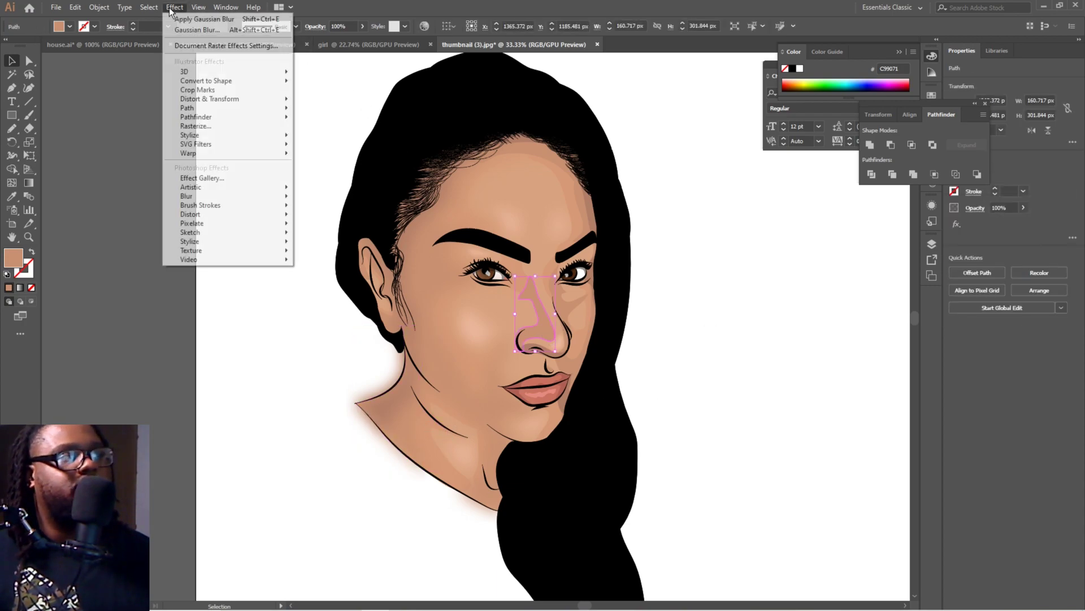
pyautogui.moveTo(234, 195)
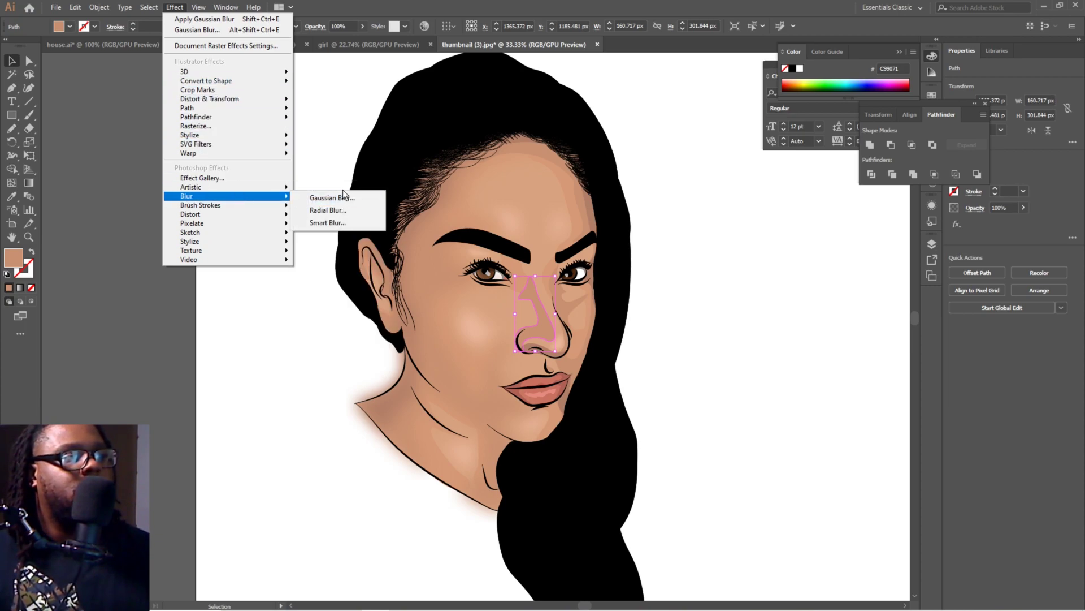
pyautogui.click(343, 189)
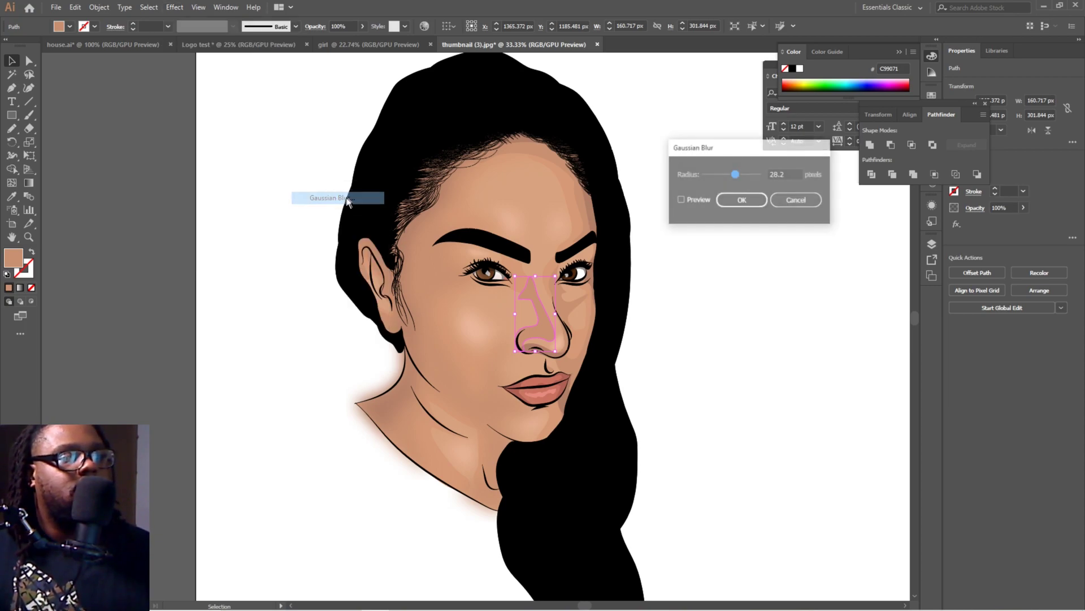
pyautogui.click(741, 201)
pyautogui.click(741, 202)
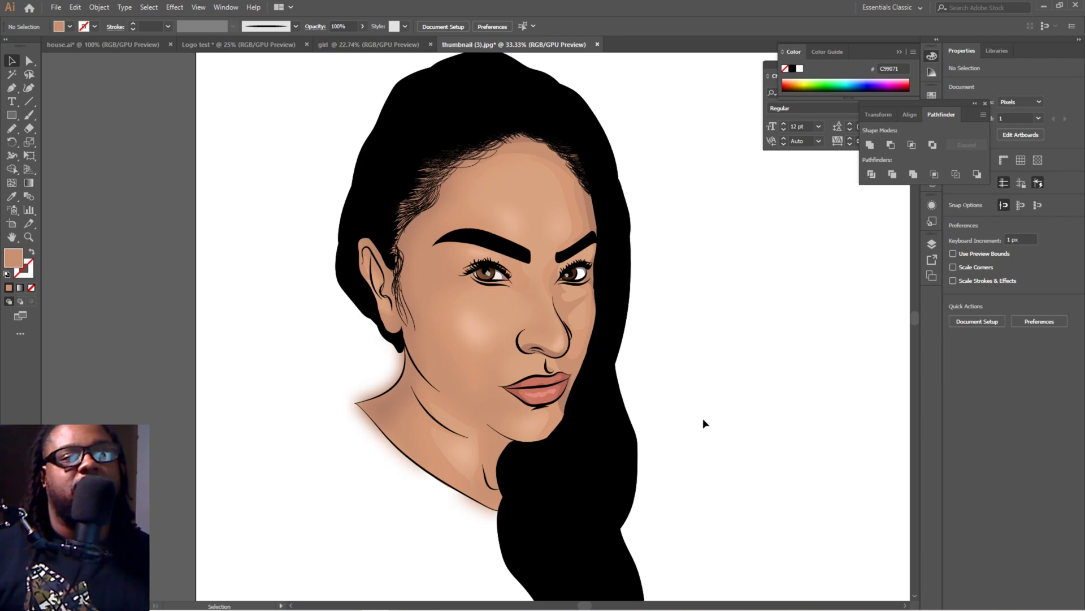
# Apply a 28.2-pixel Gaussian Blur to the light-tan shape between the eyebrow and the inner eye corner beside the nose.
pyautogui.click(518, 269)
pyautogui.click(515, 266)
pyautogui.click(174, 7)
pyautogui.moveTo(228, 198)
pyautogui.click(345, 196)
pyautogui.click(736, 200)
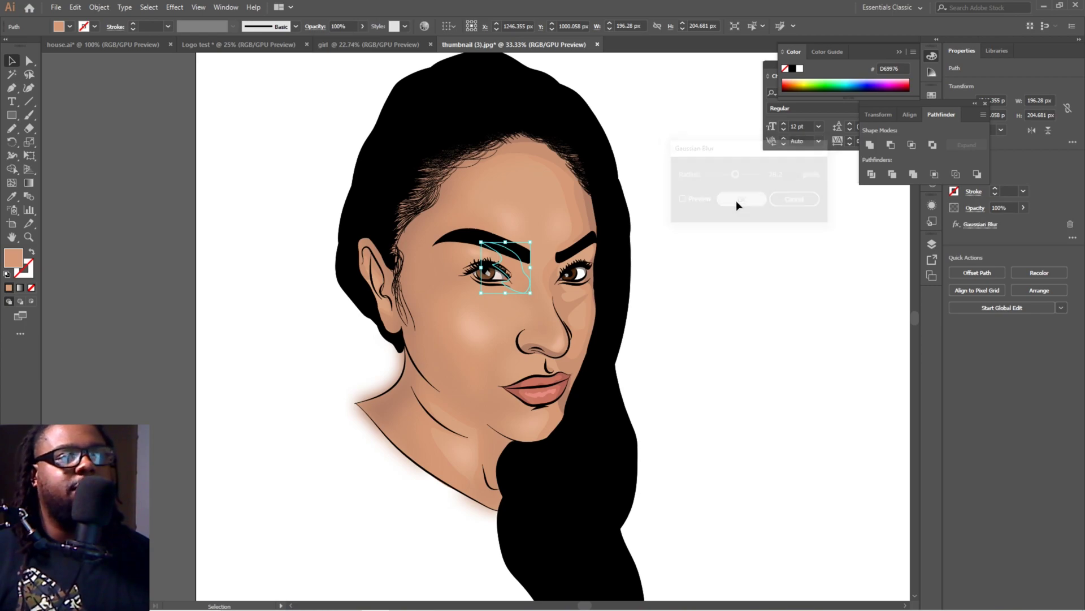
pyautogui.click(729, 189)
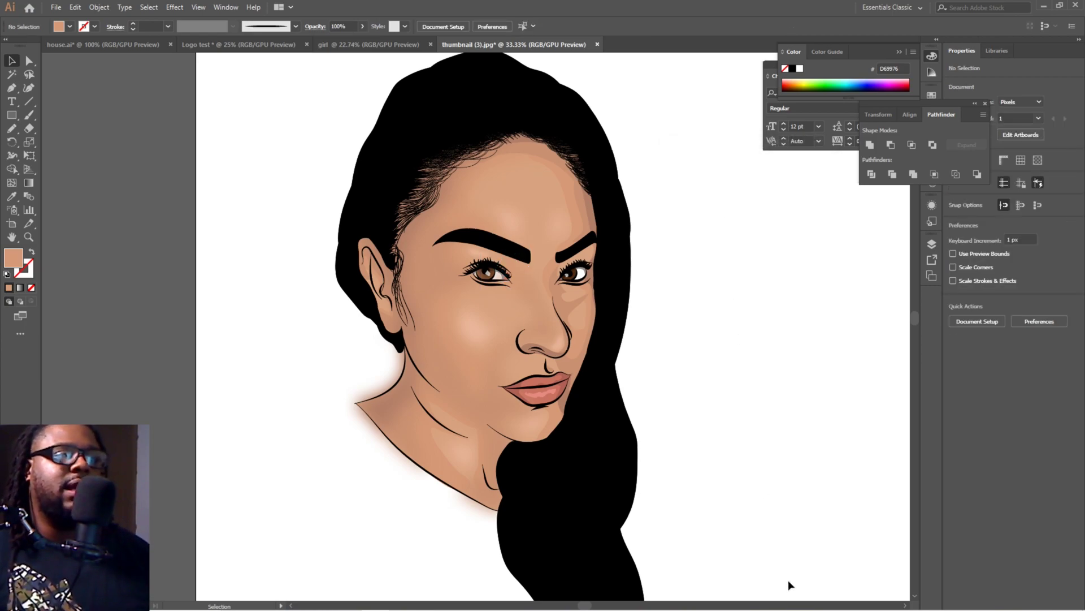